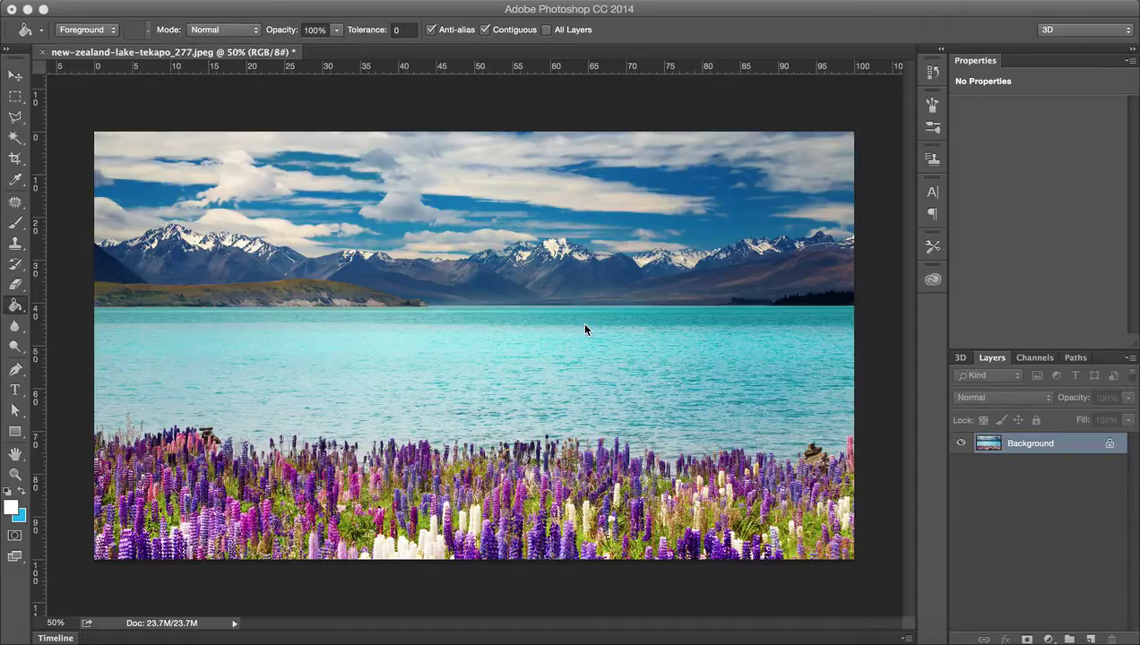
# Reopen Save for Web, showing the lake photo as a 7.482M quality-100 JPEG
pyautogui.press('super+alt+shift+s')
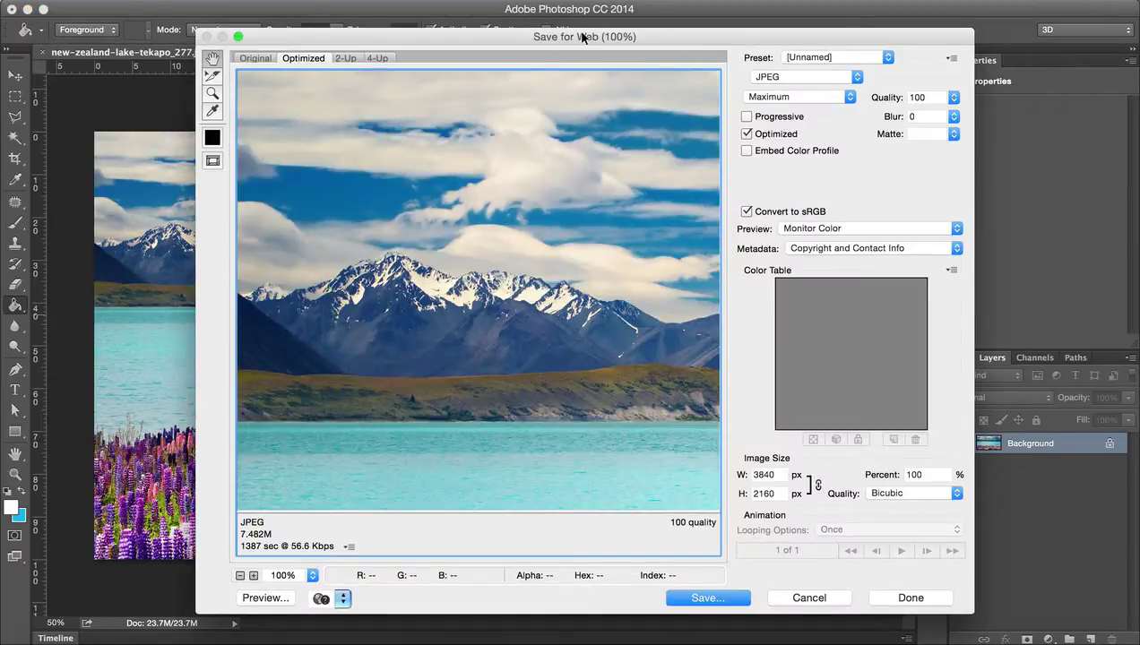
pyautogui.click(807, 598)
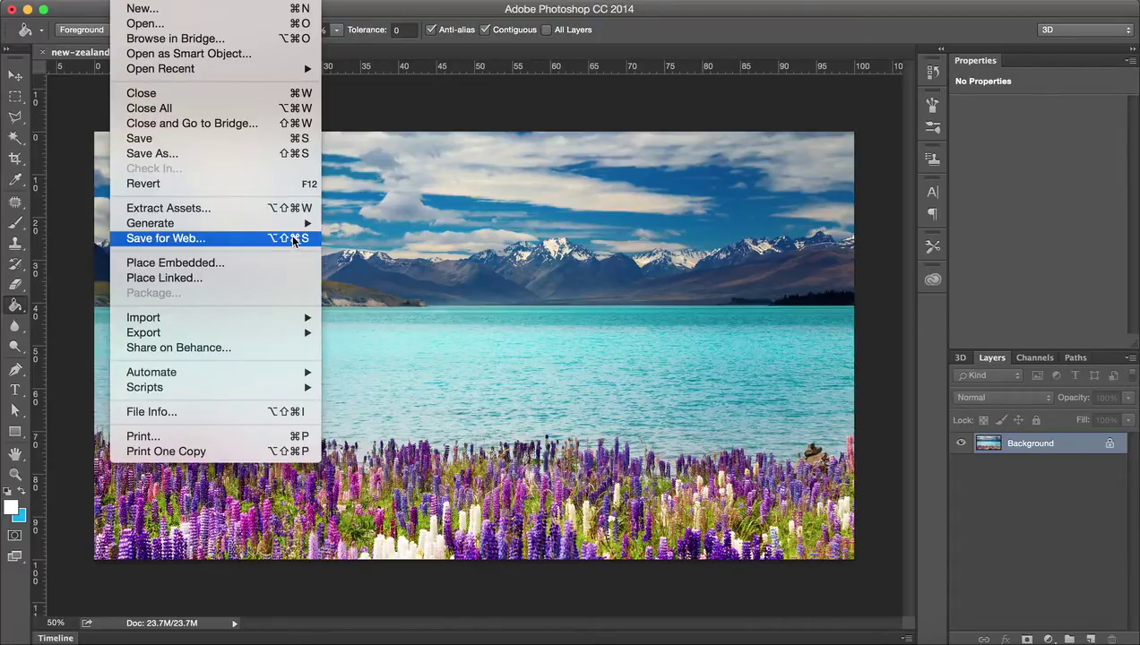
pyautogui.click(240, 240)
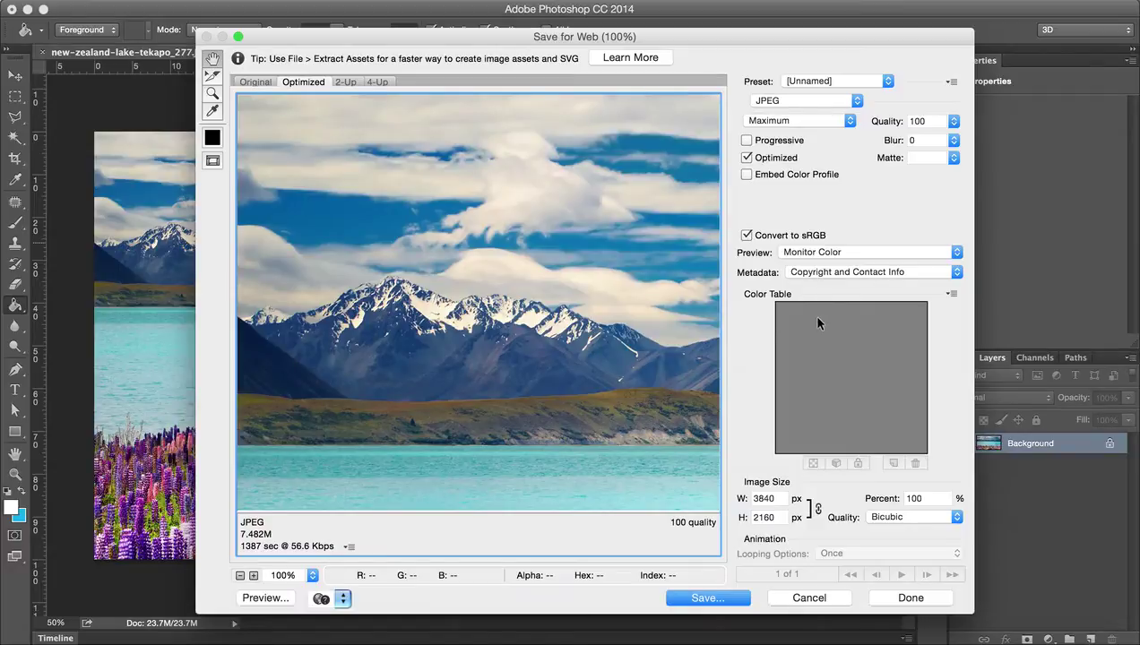
pyautogui.click(822, 101)
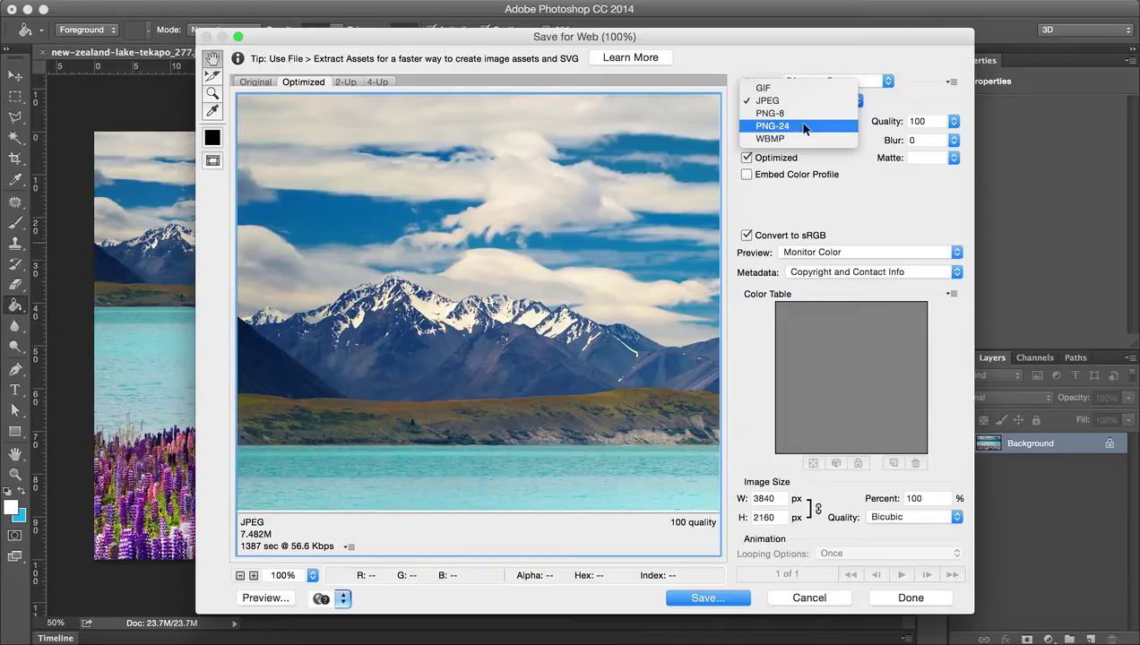
# Switch the export format from JPEG to PNG-24, raising the estimate to 12.38M
pyautogui.click(829, 101)
pyautogui.click(824, 102)
pyautogui.click(794, 101)
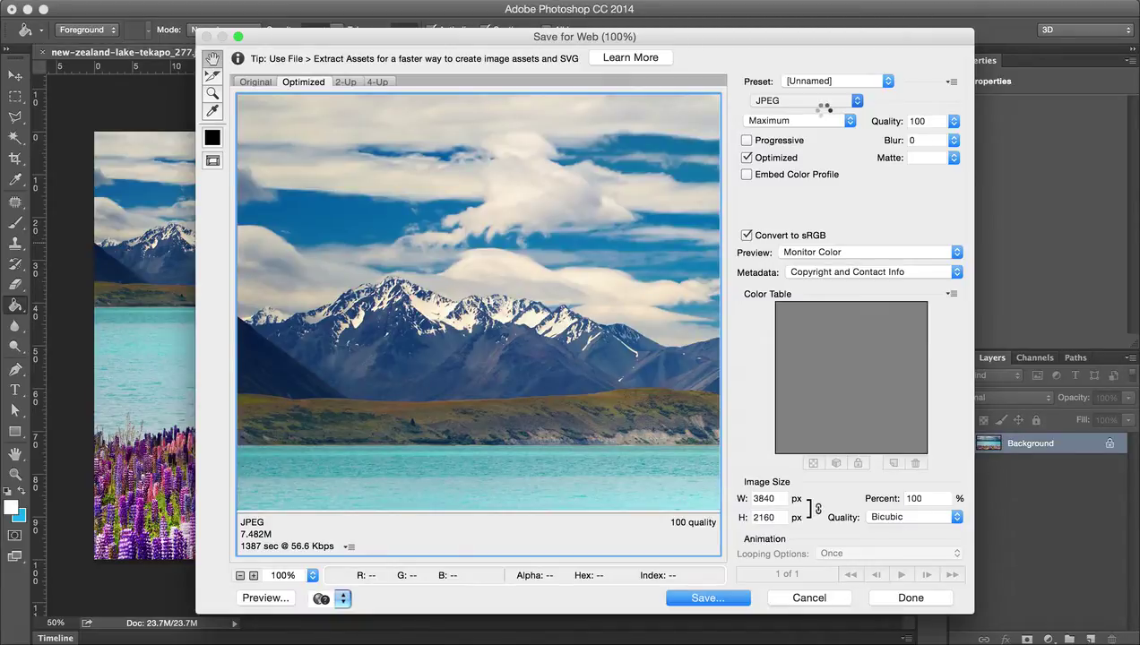
pyautogui.click(816, 107)
pyautogui.click(817, 140)
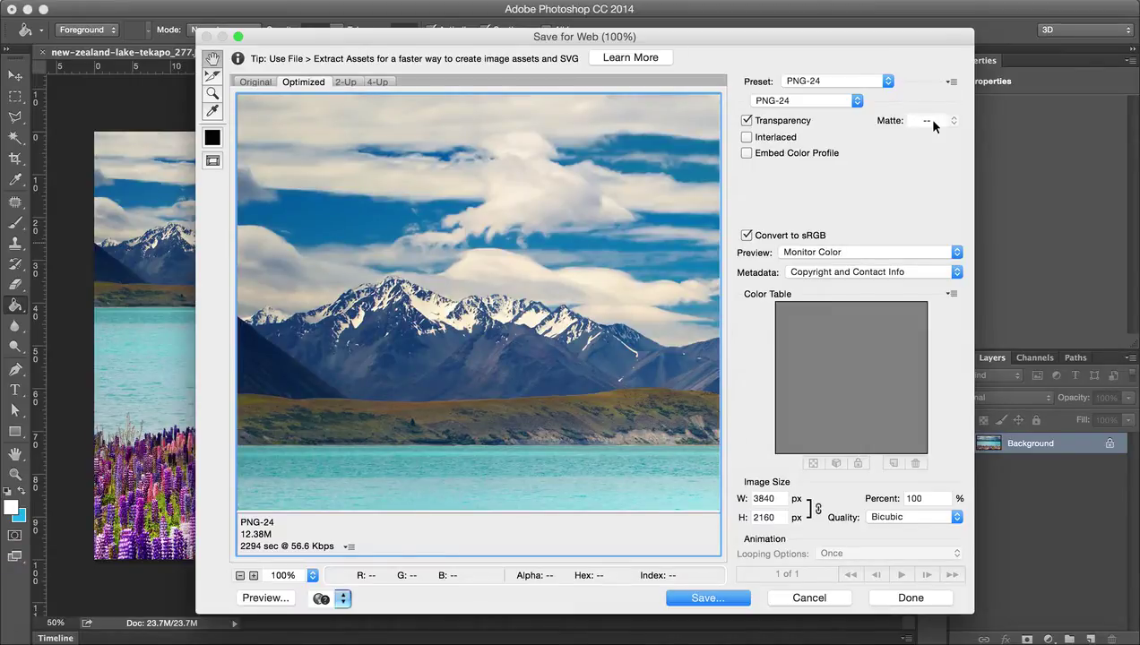
pyautogui.click(829, 100)
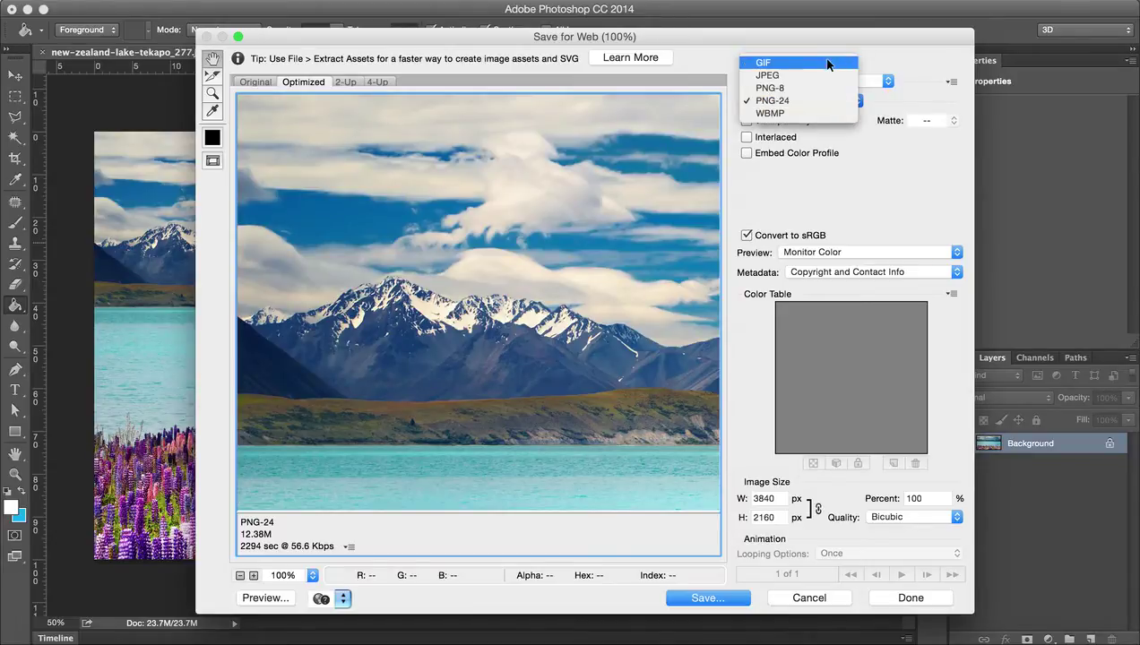
# Choose GIF with a 256-colour perceptual palette, cutting the estimate to 4.413M
pyautogui.click(827, 62)
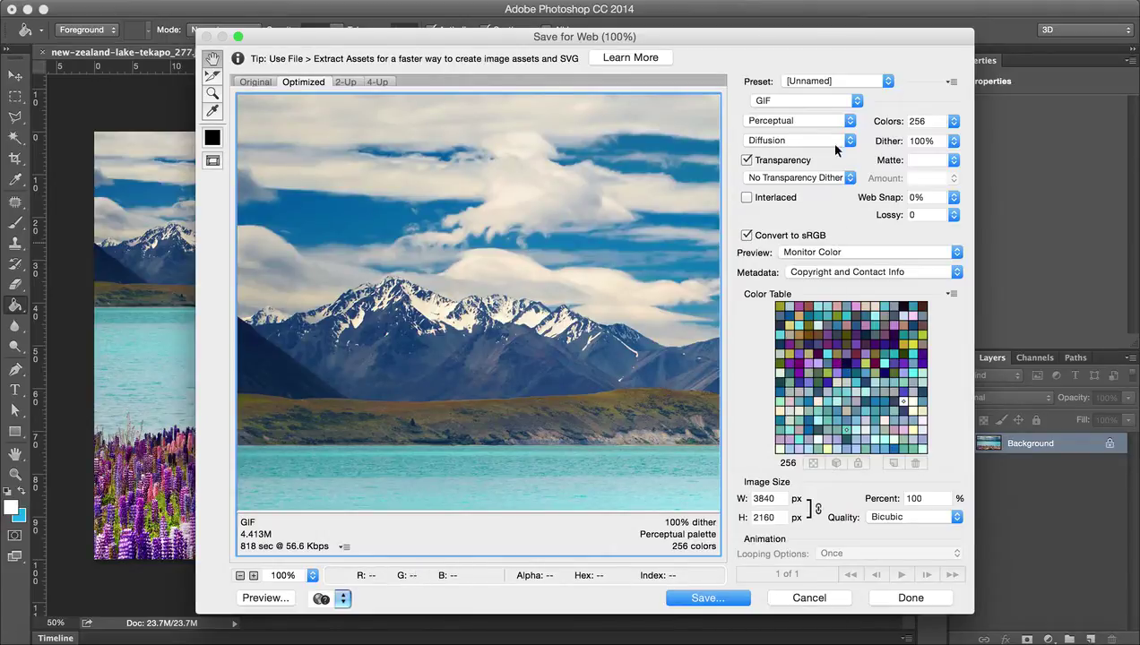
pyautogui.click(831, 102)
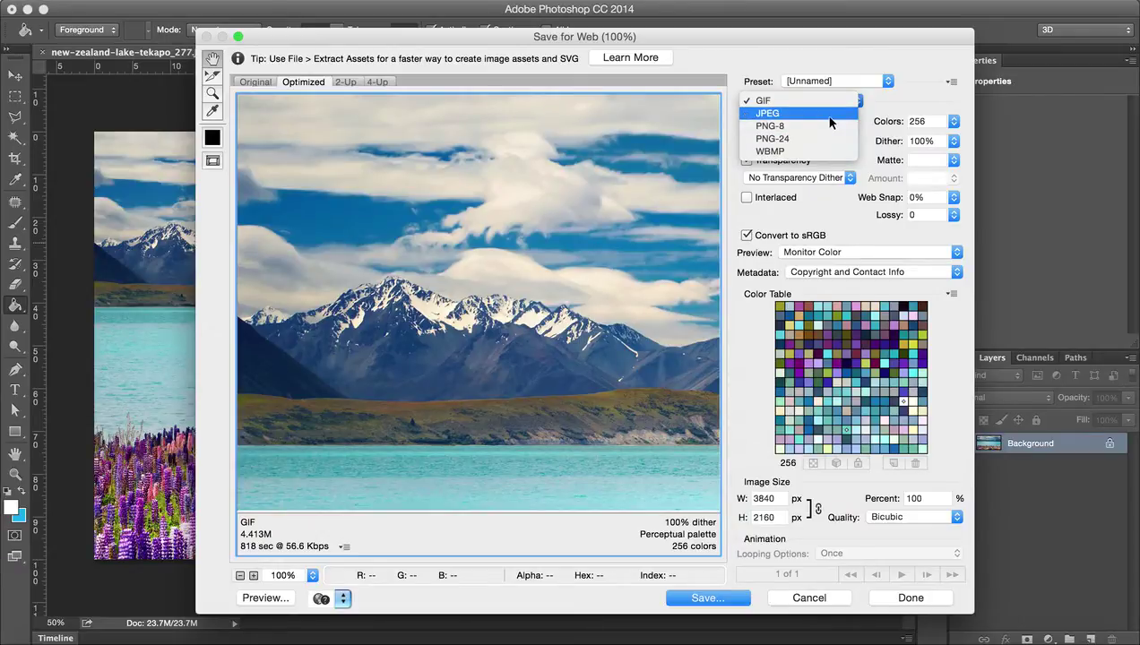
# Return the export format to JPEG at Maximum quality 100, estimating 7.482M
pyautogui.click(843, 114)
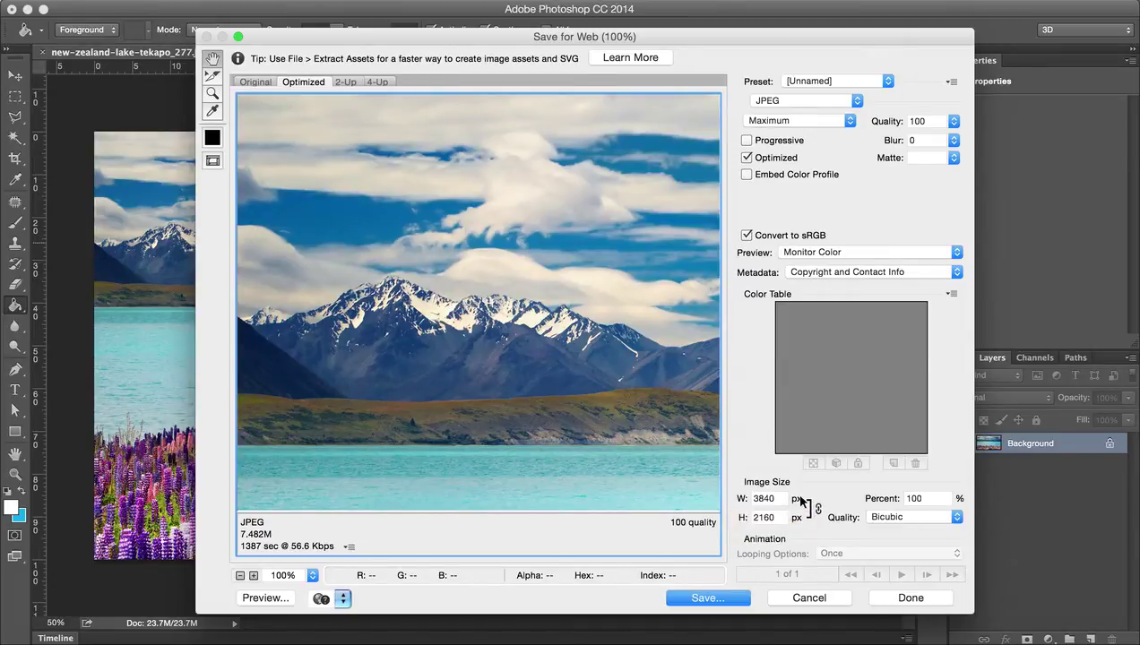
# Preview the export at 600 px wide (600 × 338), then cancel Save for Web
pyautogui.doubleClick(781, 500)
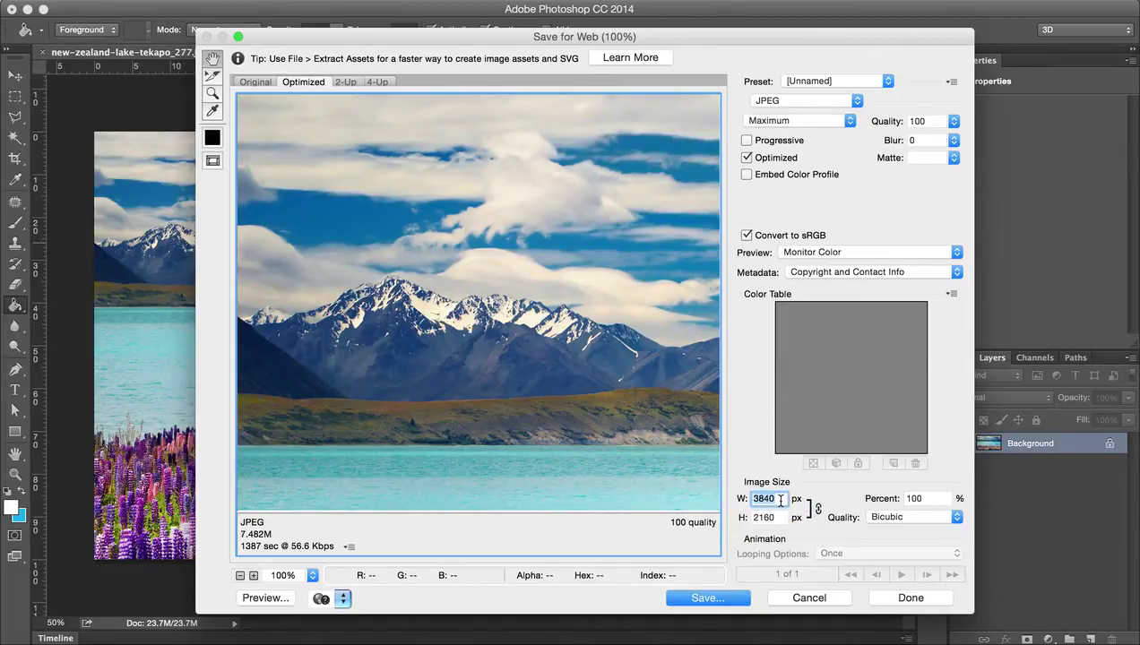
pyautogui.write('600')
pyautogui.click(832, 525)
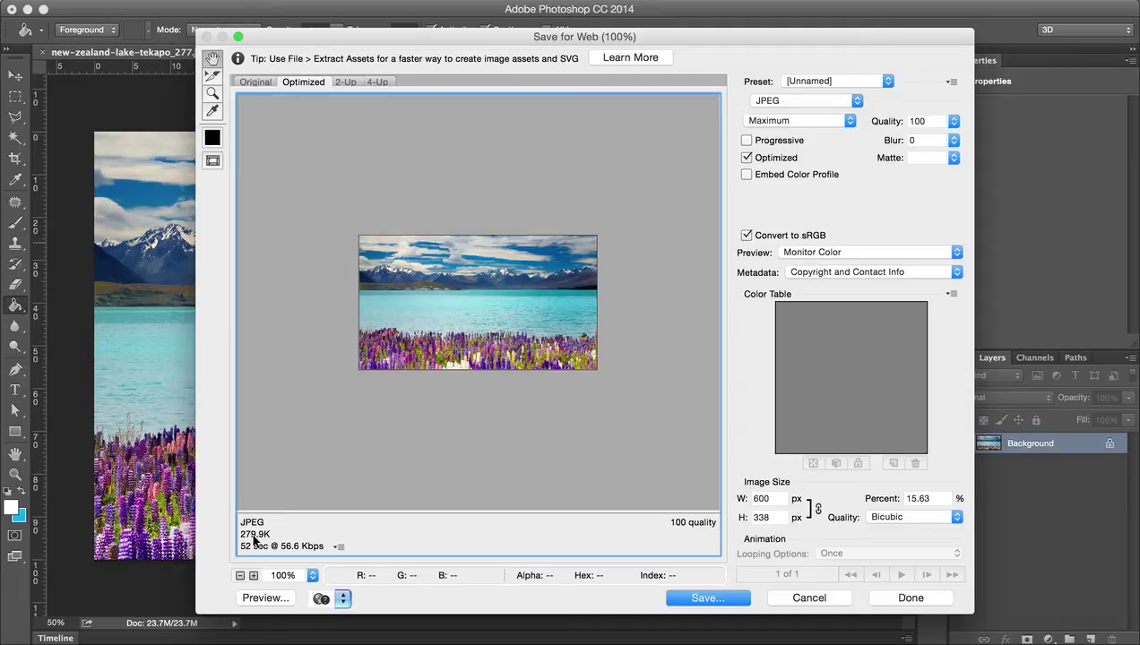
pyautogui.click(825, 601)
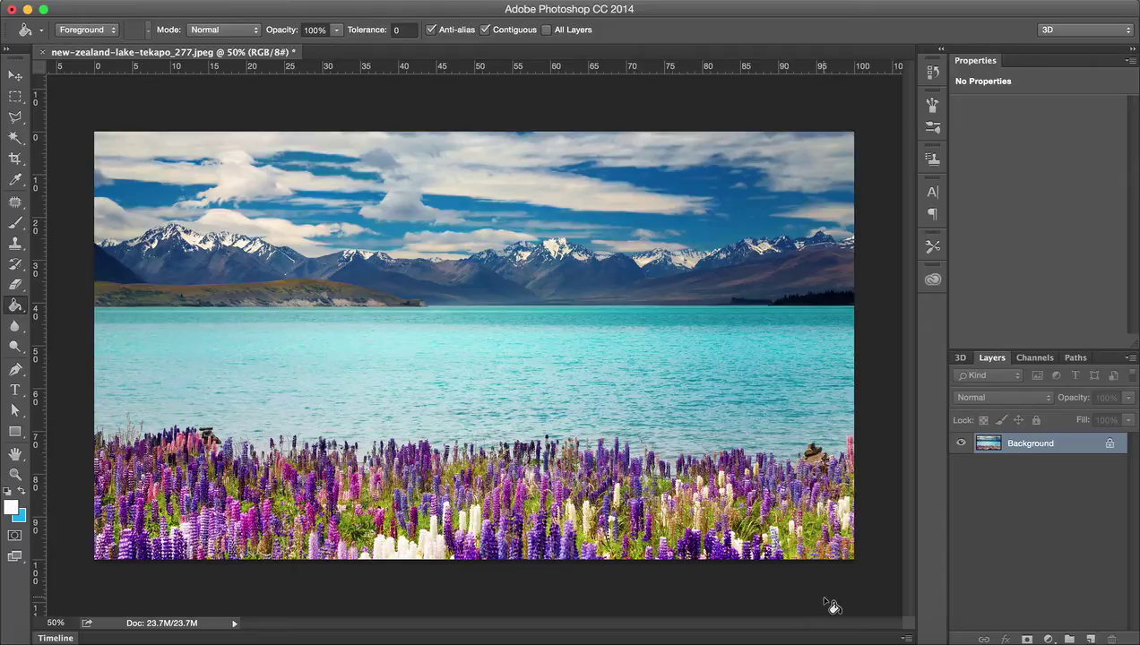
# Fill a rectangle across the photo's middle with white on new Layer 1, then deselect
pyautogui.press('m')
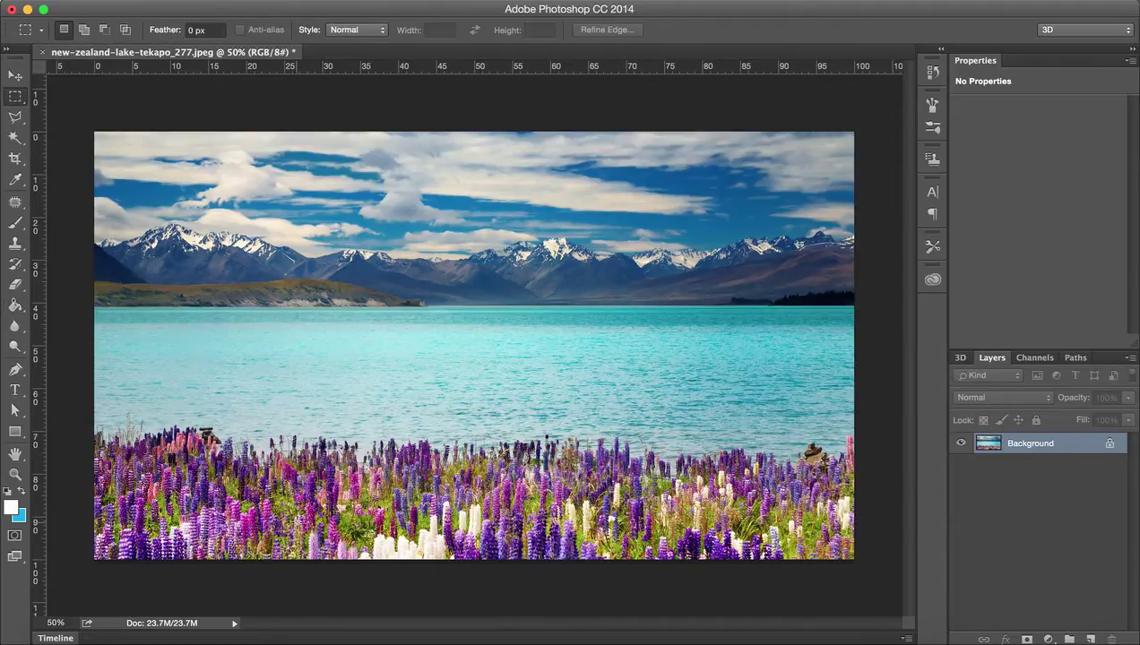
pyautogui.moveTo(283, 542); pyautogui.dragTo(778, 171)
pyautogui.click(1091, 639)
pyautogui.press('g')
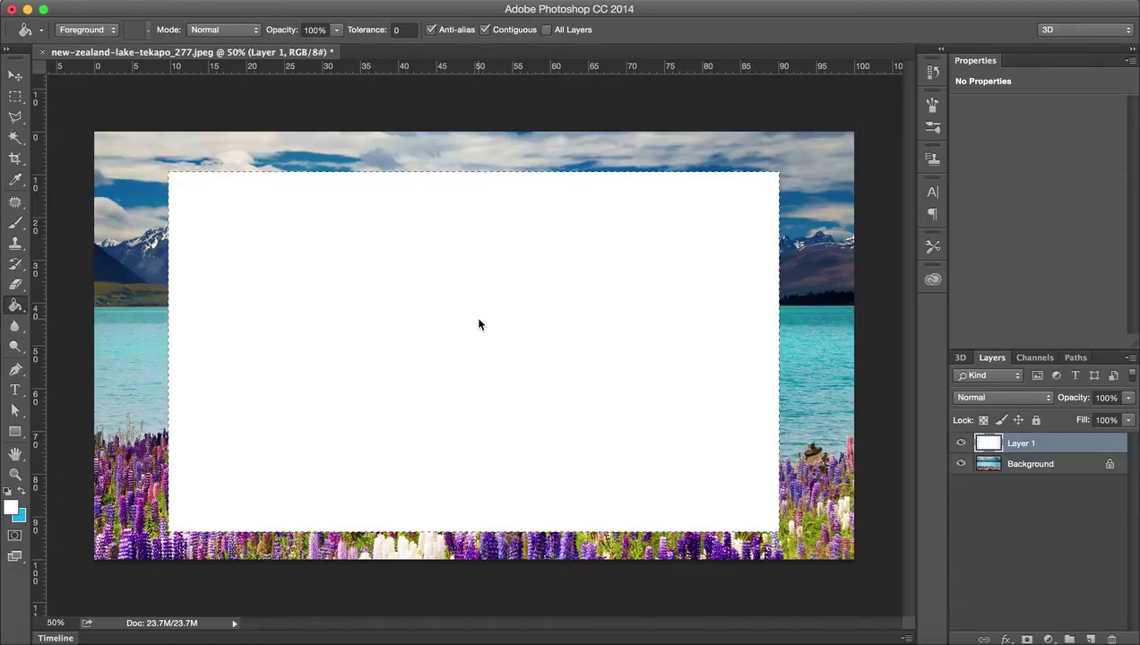
pyautogui.click(479, 324)
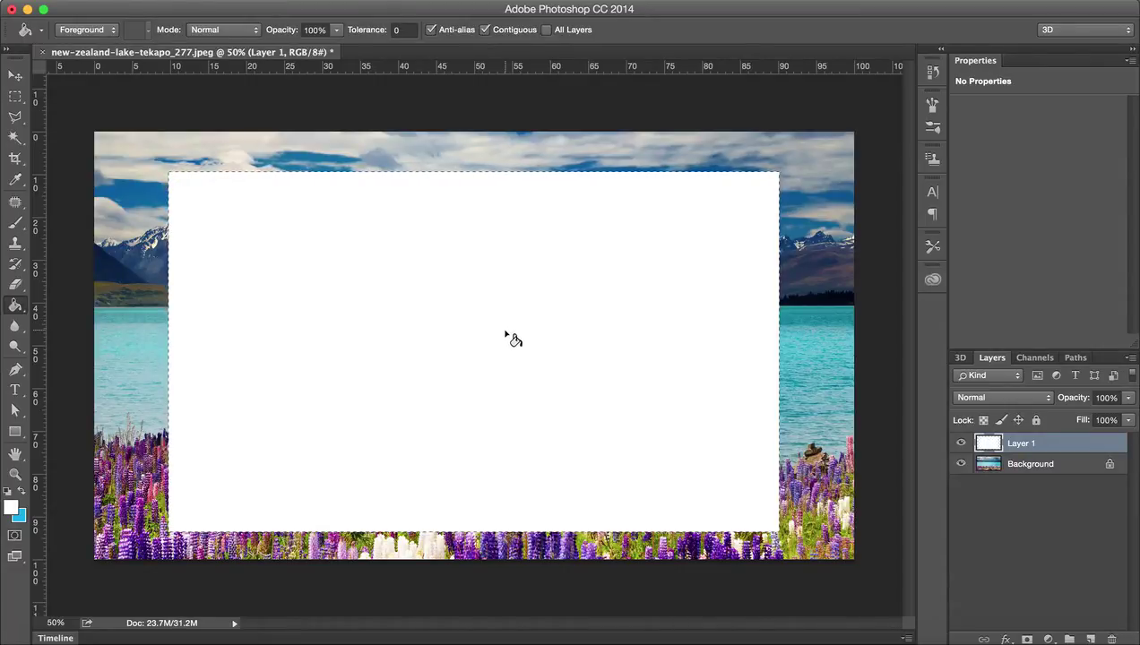
pyautogui.press('super+d')
# Check the export size in Save for Web with the white rectangle, then cancel
pyautogui.press('super+alt+shift+s')
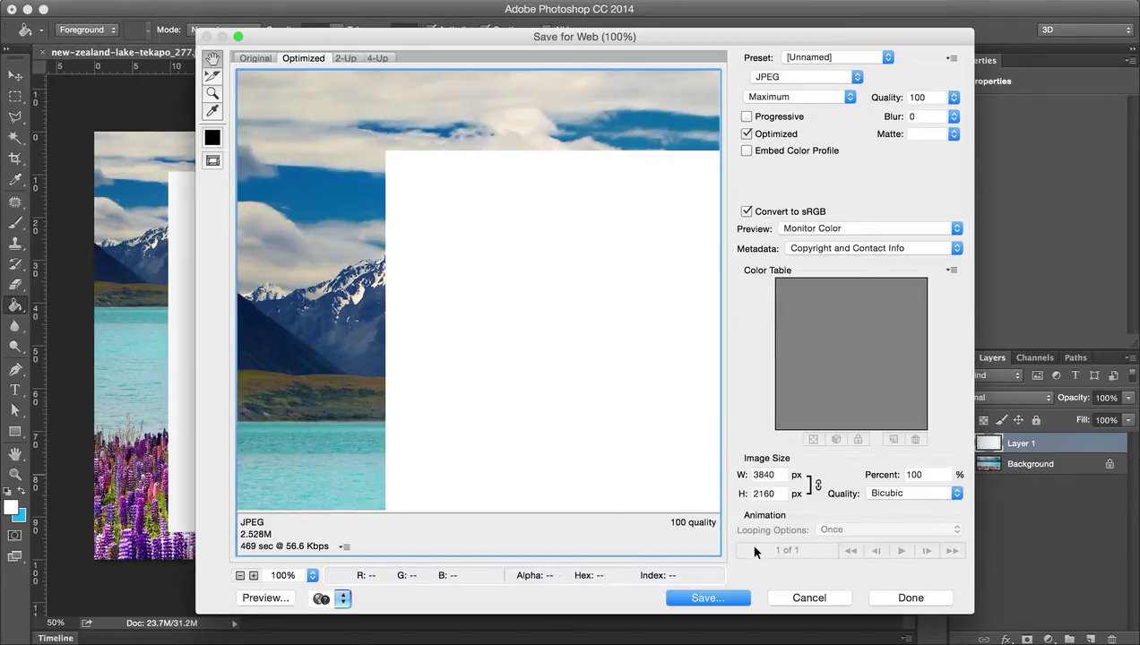
pyautogui.click(805, 601)
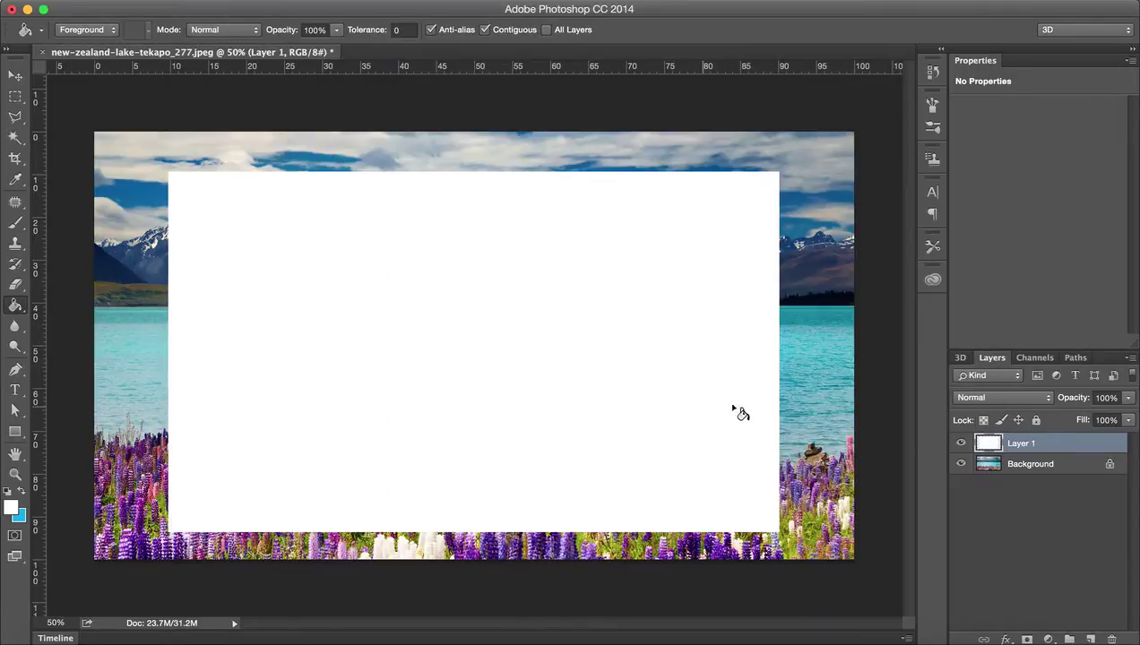
pyautogui.press('Delete')
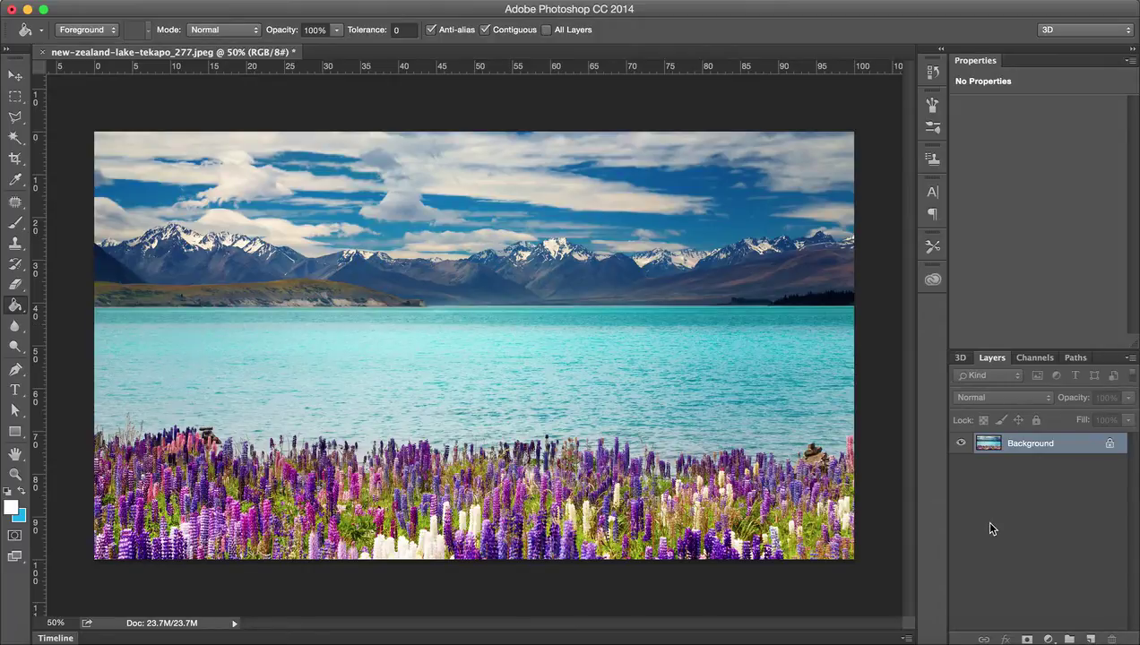
# Add a Black & White adjustment layer and check its 4.409M JPEG estimate
pyautogui.click(1048, 638)
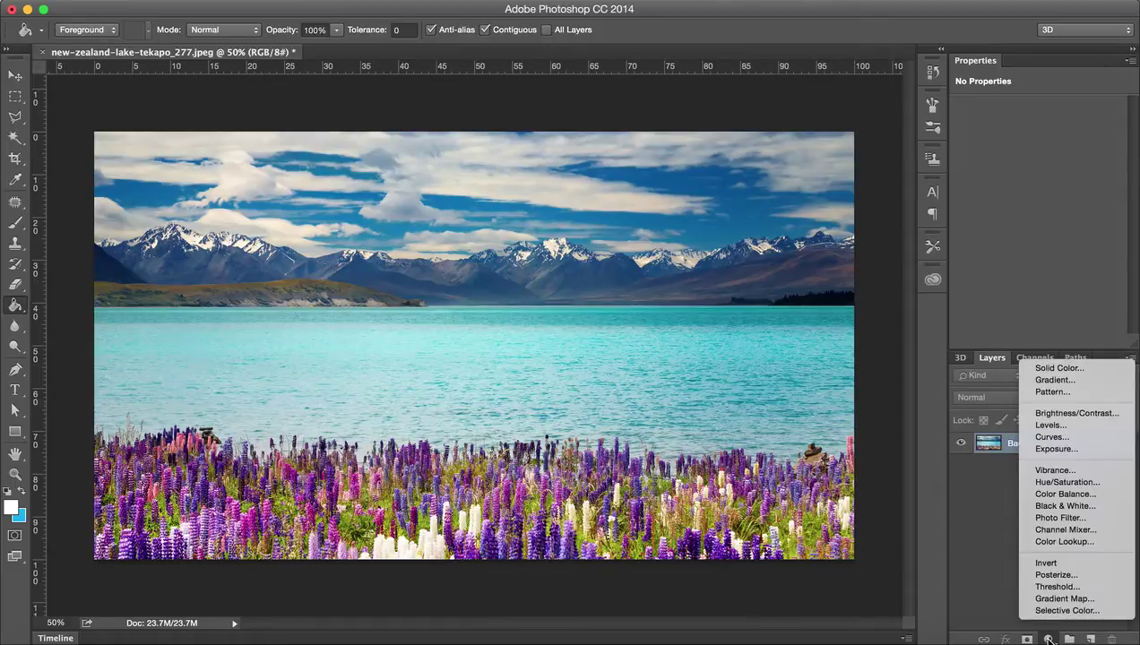
pyautogui.click(1067, 506)
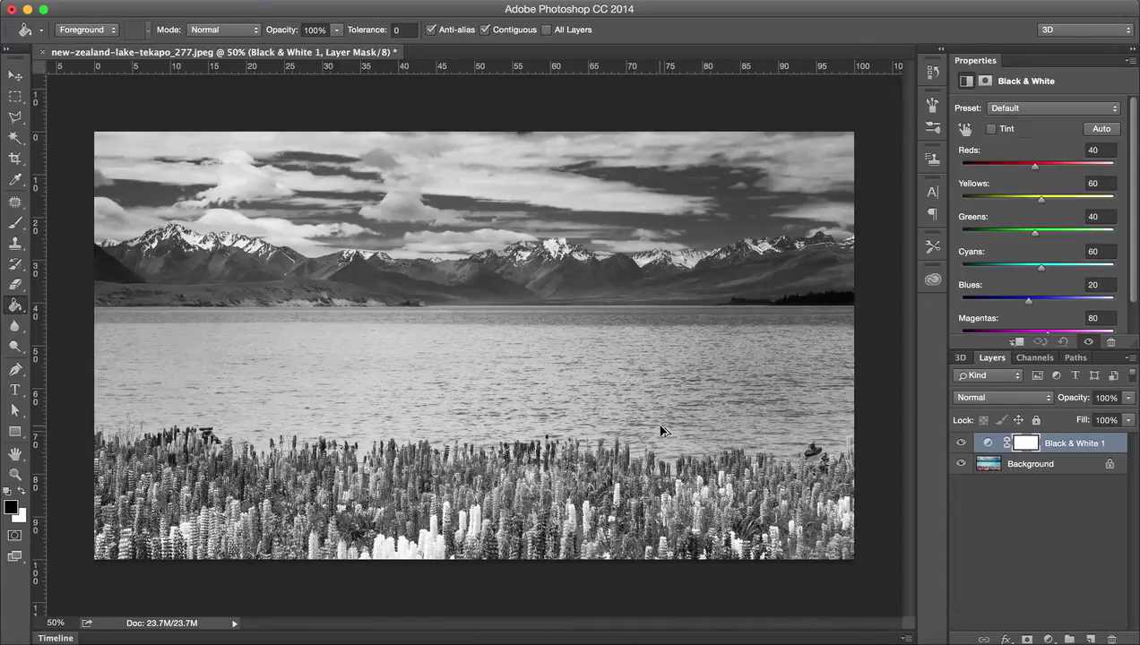
pyautogui.press('super+alt+shift+s')
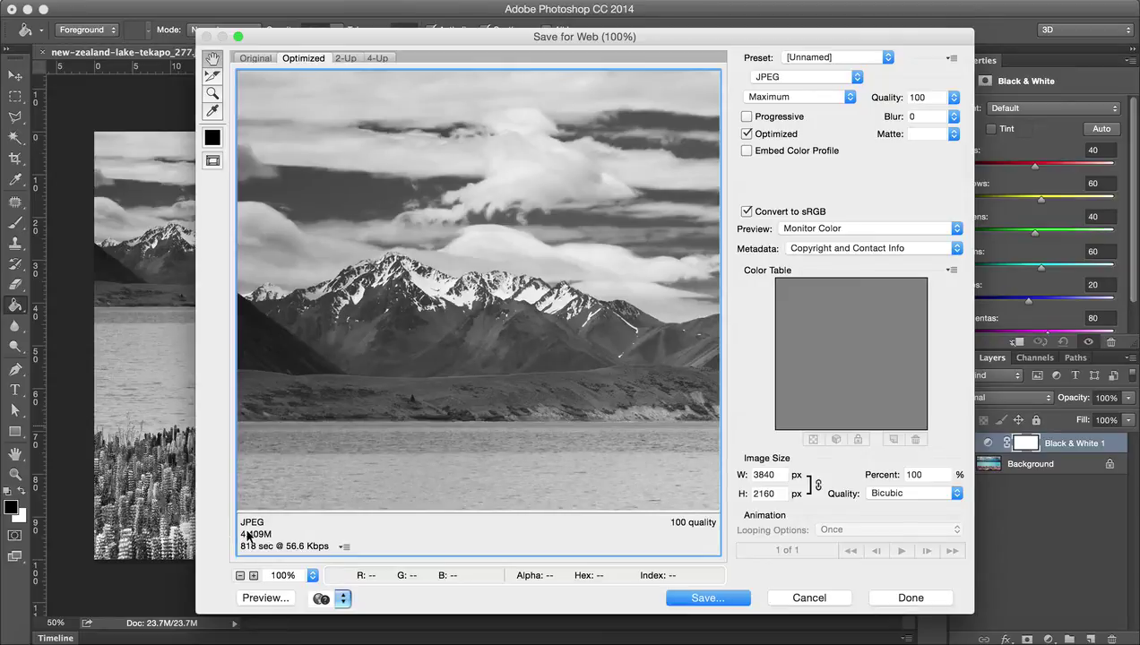
# Set the Black & White layer to 50% opacity, recheck Save for Web, and cancel
pyautogui.click(821, 599)
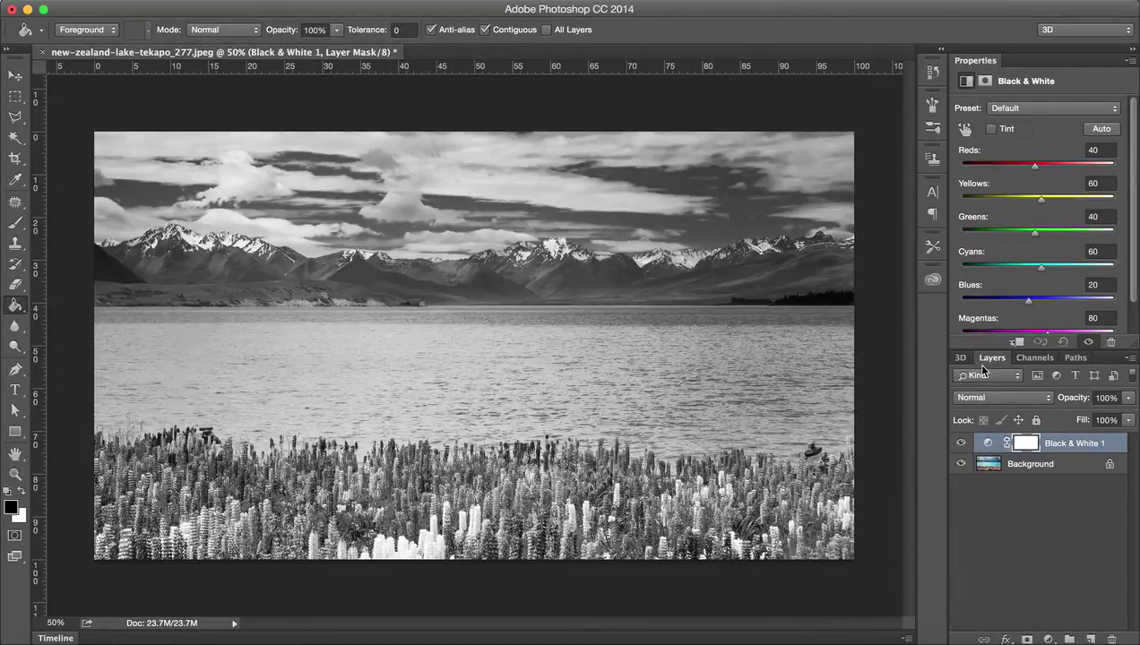
pyautogui.moveTo(1076, 398)
pyautogui.mouseDown()
pyautogui.moveTo(1022, 398)
pyautogui.moveTo(1066, 396)
pyautogui.mouseUp()
pyautogui.write('50')
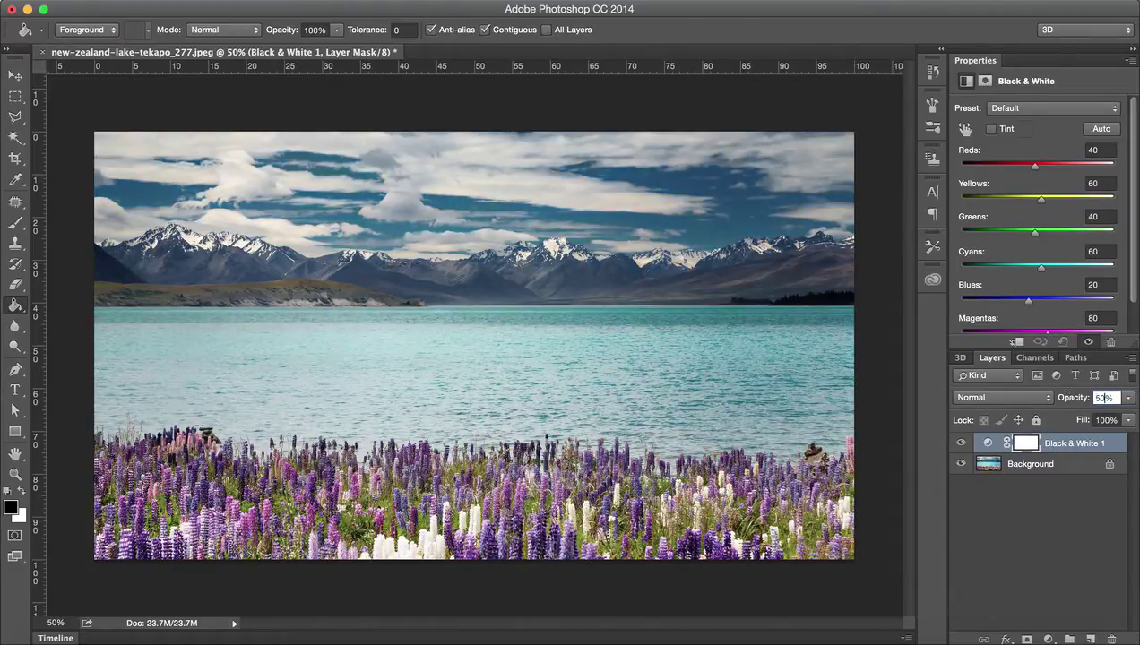
pyautogui.press('Return')
pyautogui.press('super+alt+shift+s')
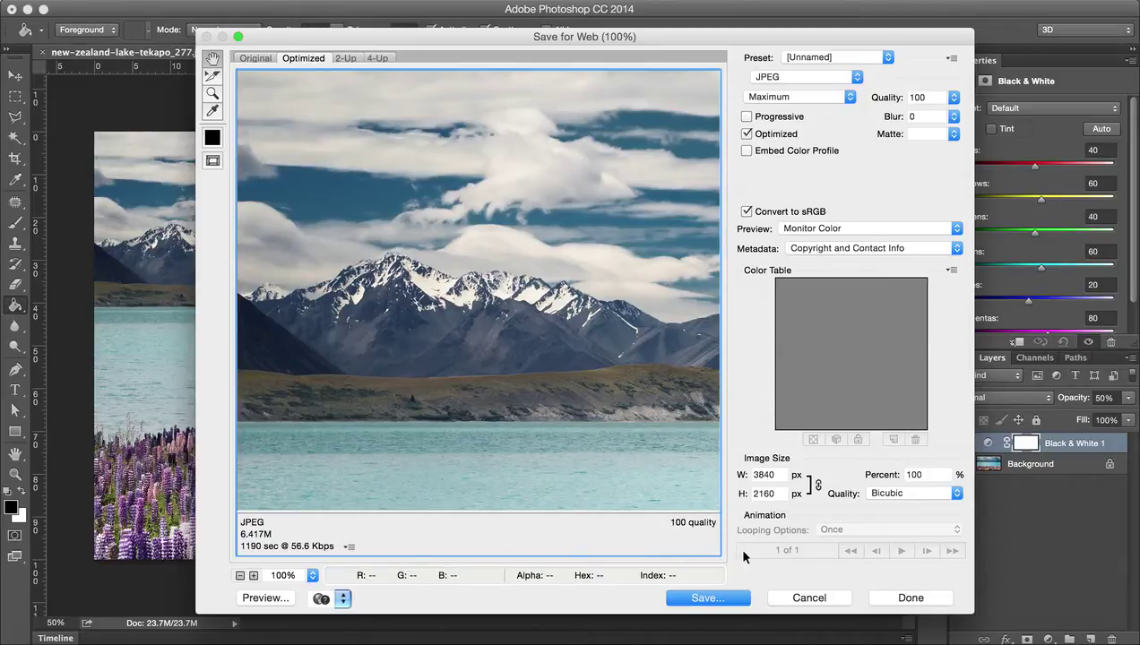
pyautogui.click(817, 600)
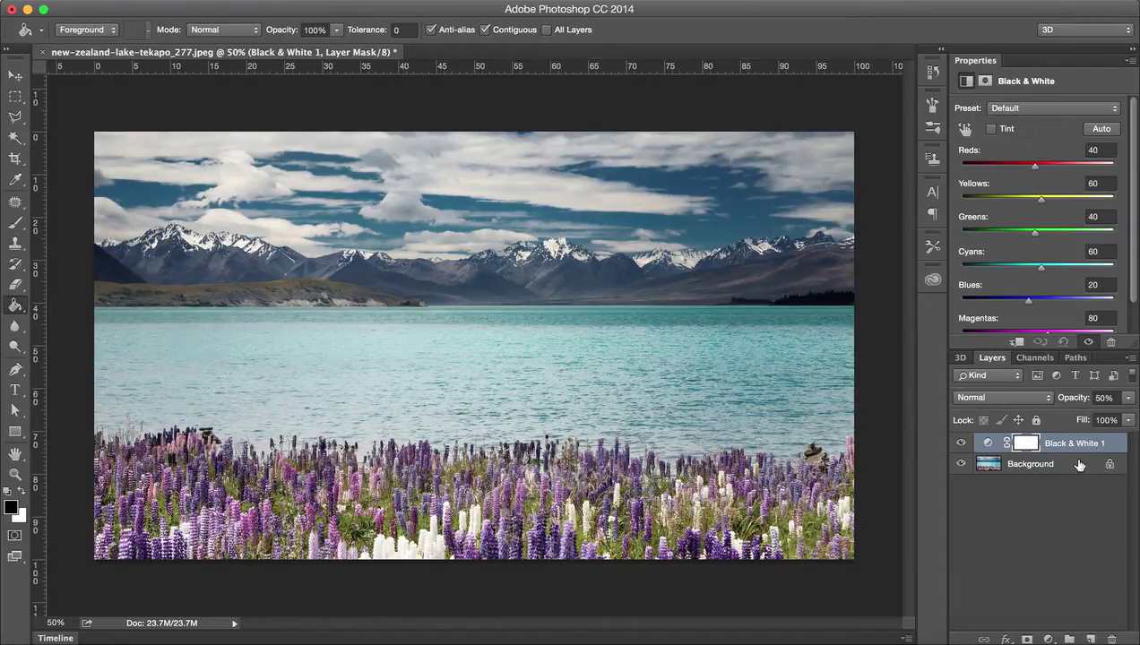
# Delete Black & White 1, then set the JPEG export with Progressive and Optimized unchecked
pyautogui.press('Delete')
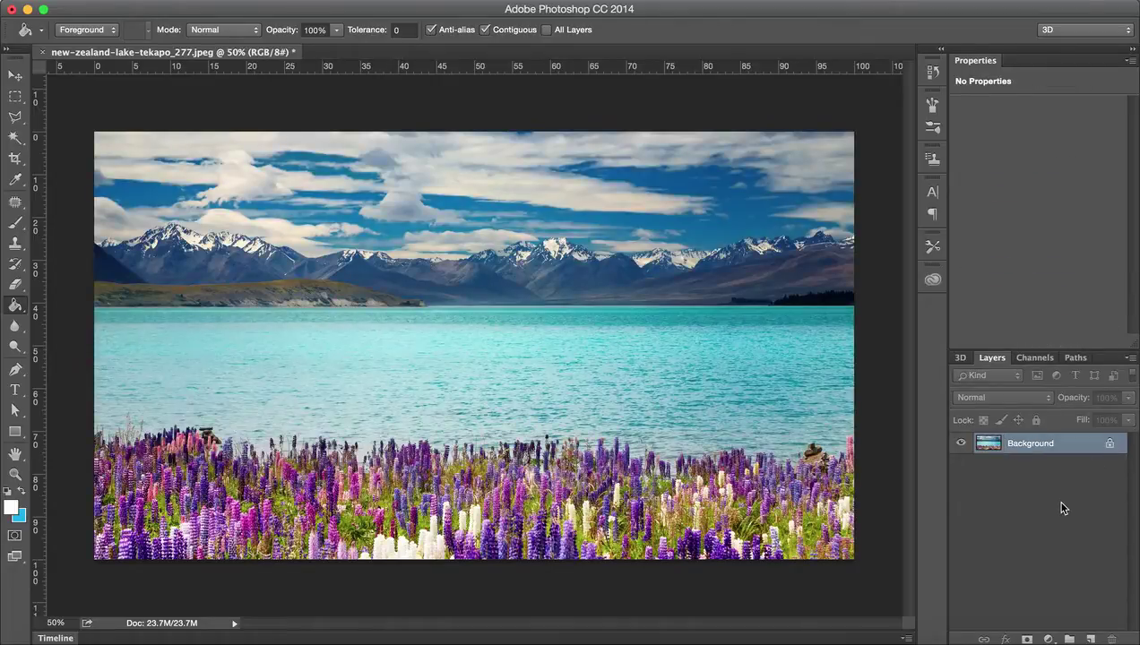
pyautogui.press('super+alt+shift+s')
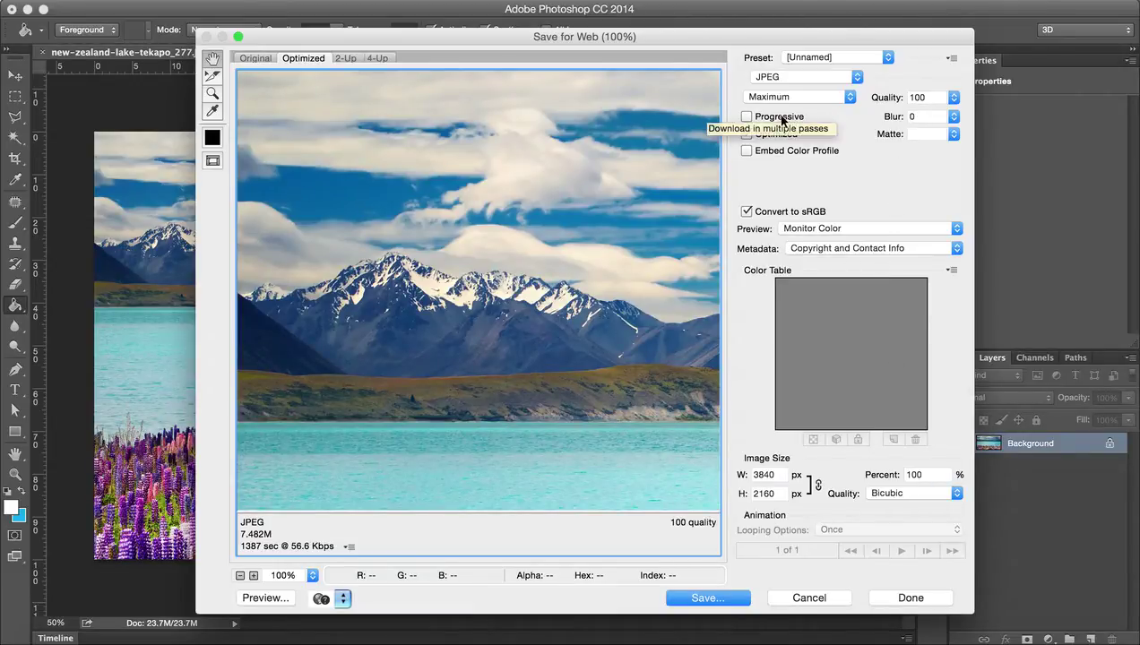
pyautogui.click(763, 116)
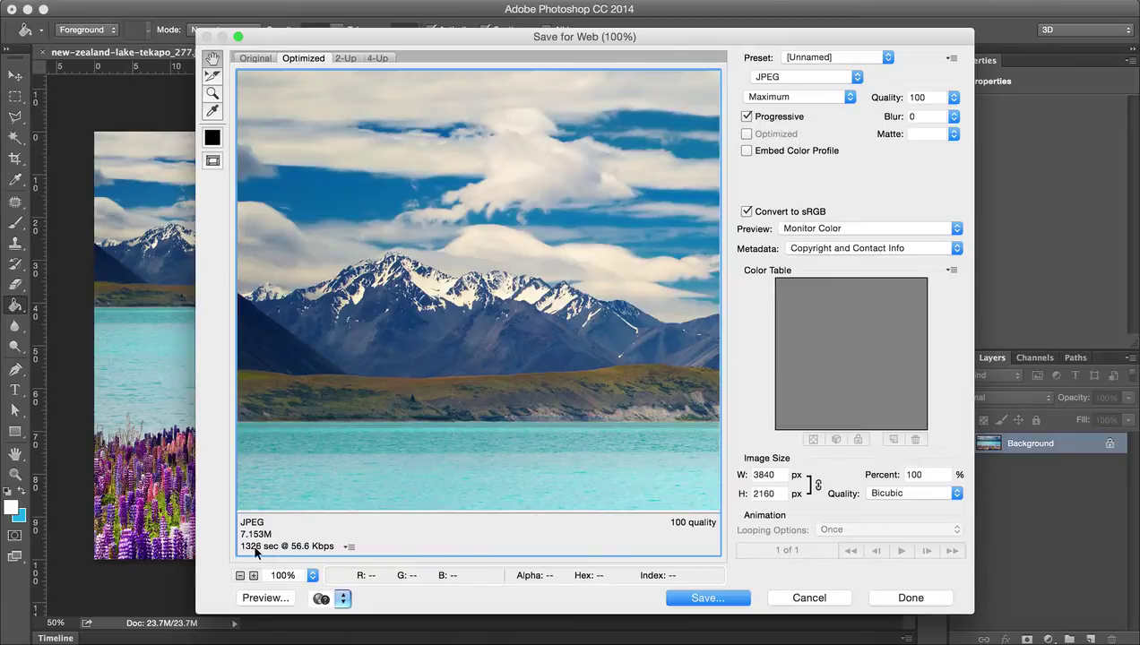
pyautogui.click(769, 119)
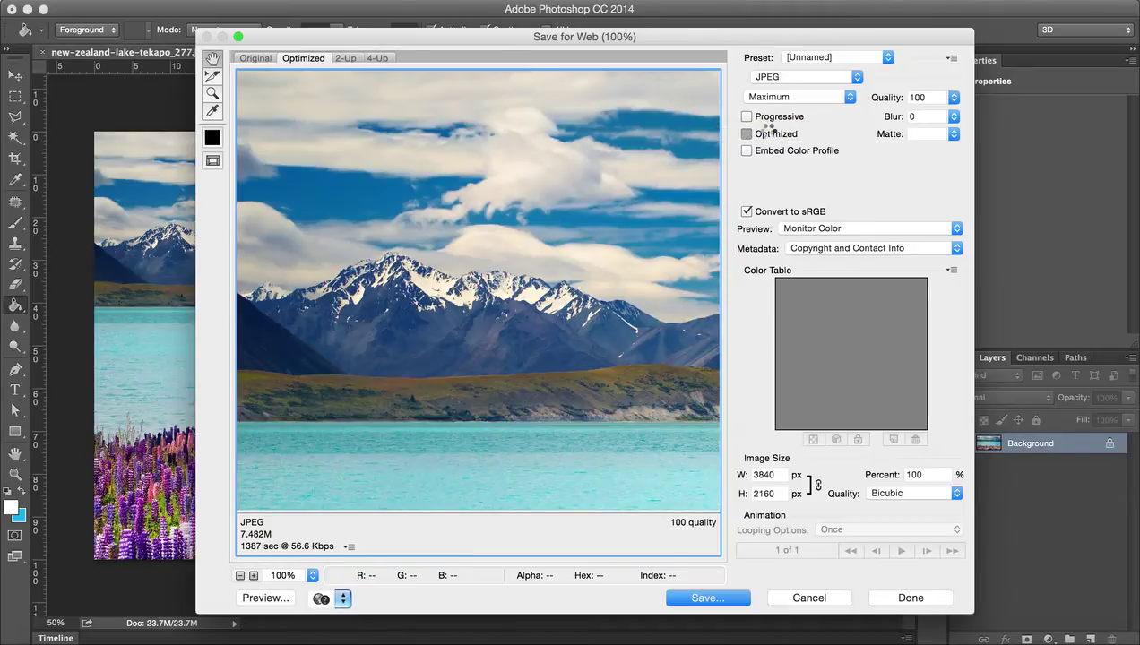
pyautogui.click(768, 130)
# Lower the Save for Web JPEG quality to 30, then to 1, watching the size estimate drop
pyautogui.moveTo(896, 98); pyautogui.dragTo(852, 103)
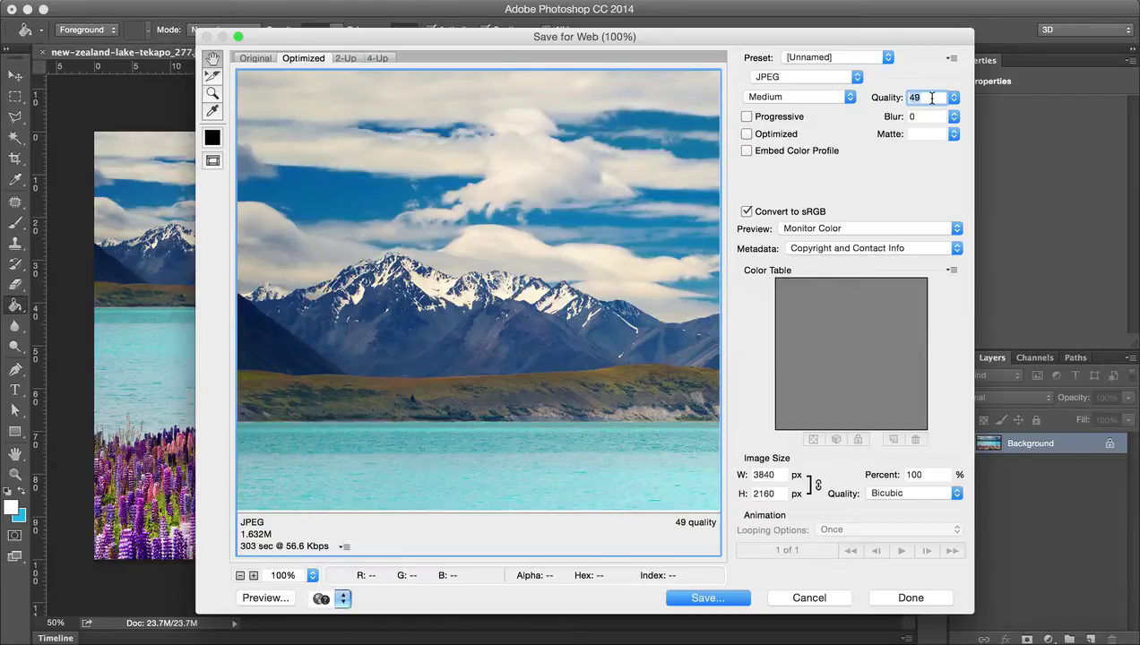
pyautogui.write('30')
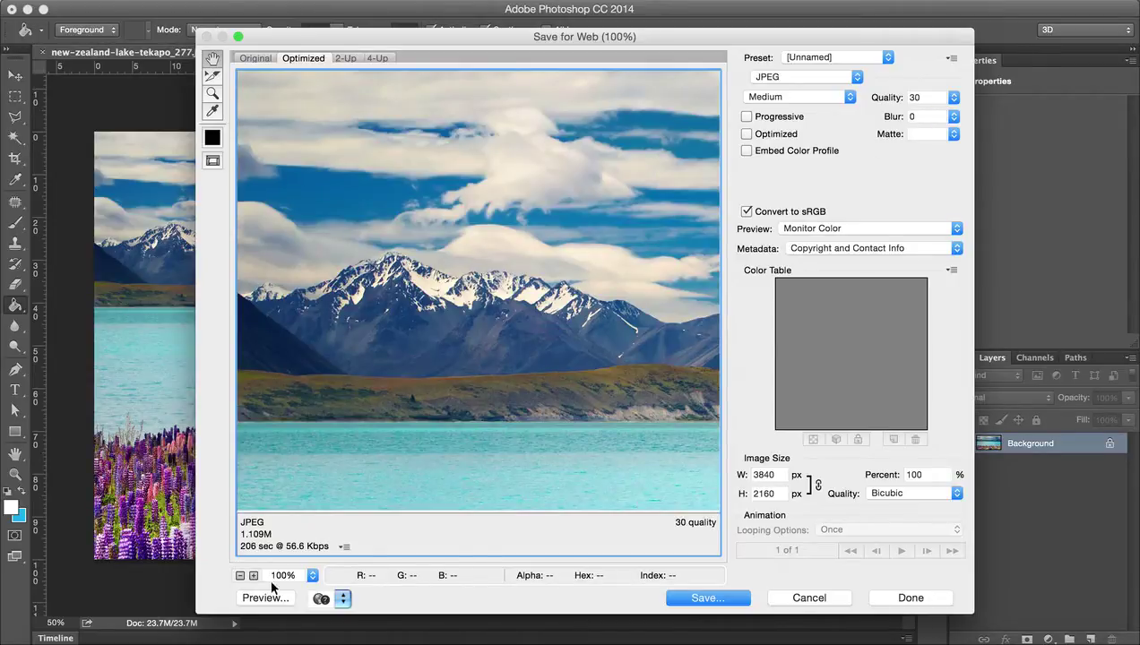
pyautogui.doubleClick(935, 99)
pyautogui.write('1')
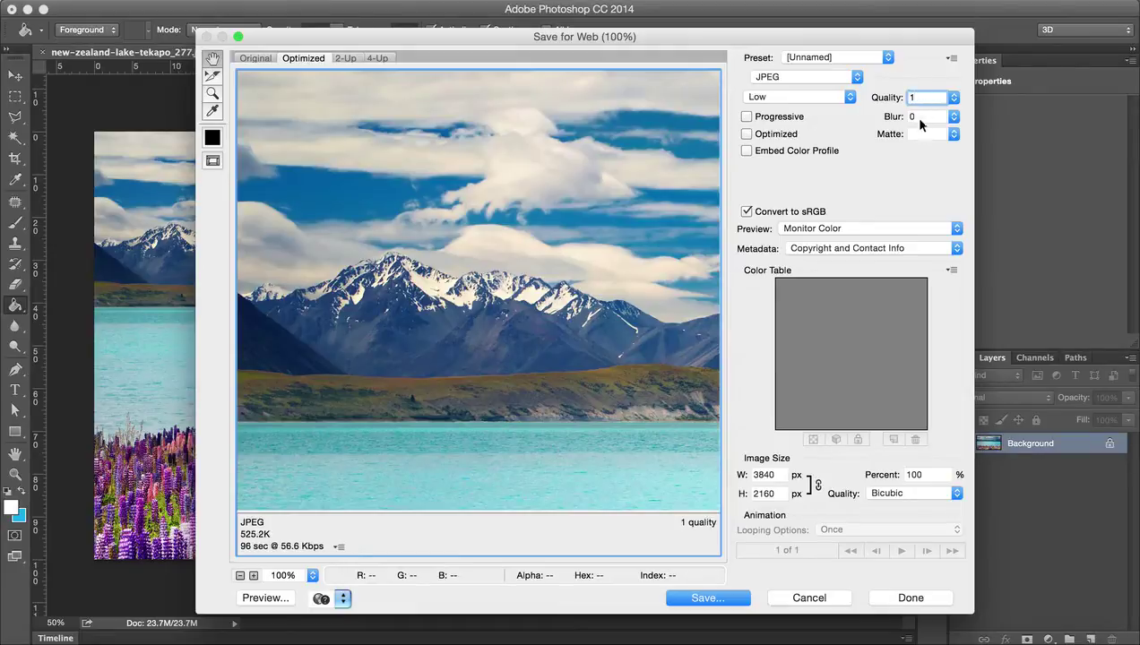
pyautogui.click(902, 182)
# Pan the low-quality preview across the mountains, then re-enter the Quality value
pyautogui.moveTo(563, 277); pyautogui.dragTo(315, 385)
pyautogui.moveTo(516, 277); pyautogui.dragTo(471, 280)
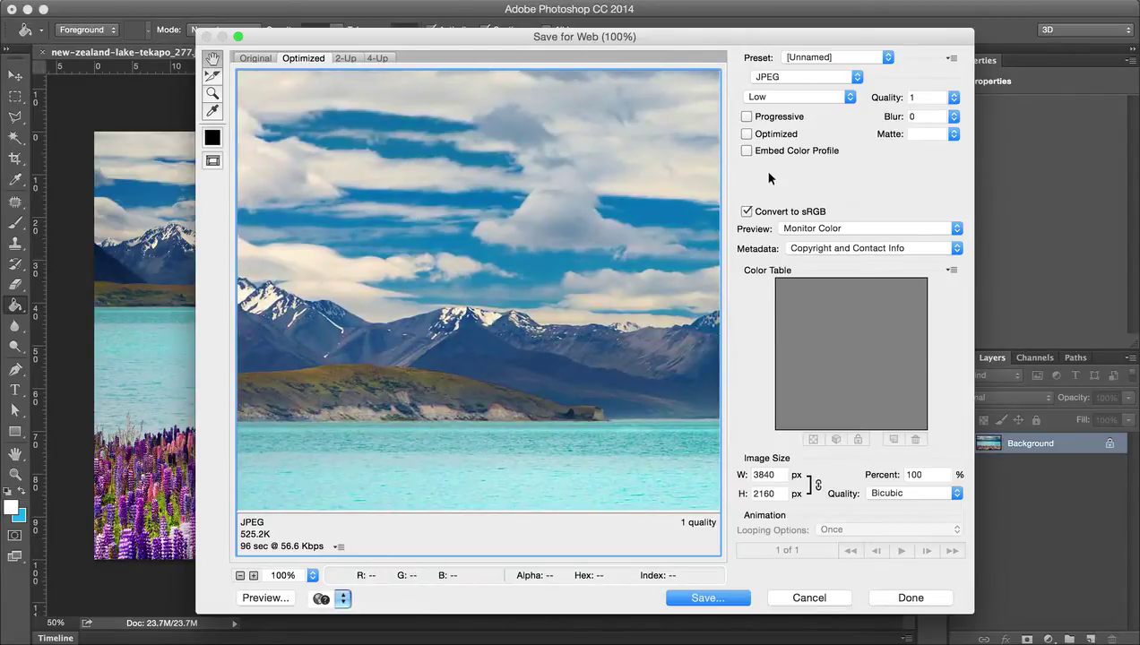
pyautogui.doubleClick(919, 97)
pyautogui.write('10')
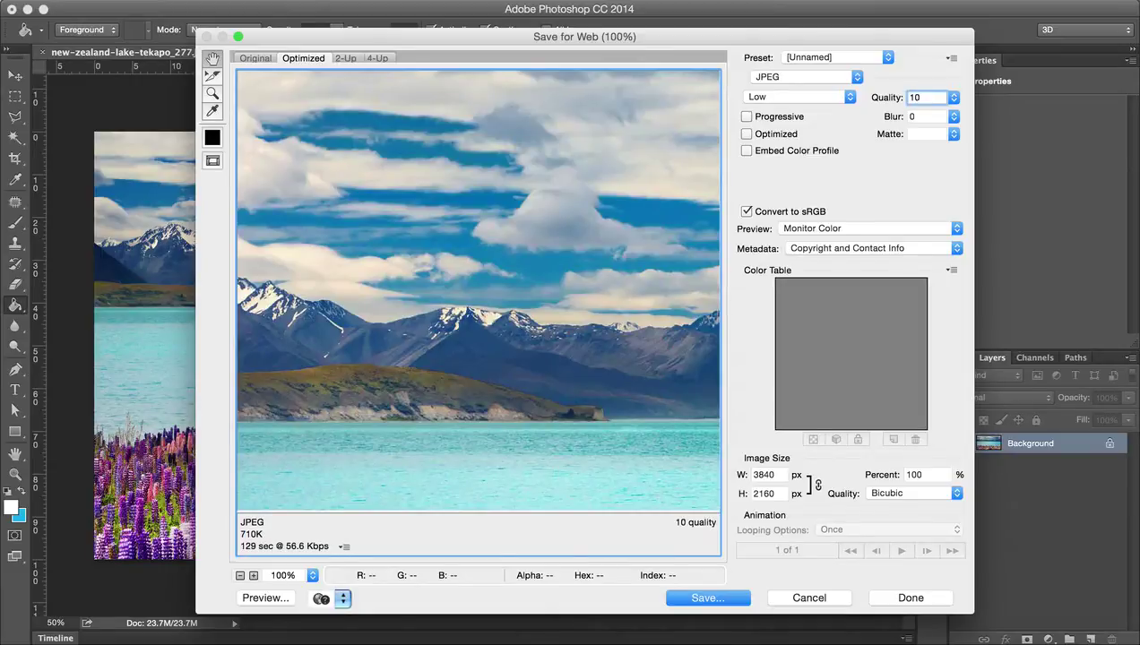
pyautogui.write('0')
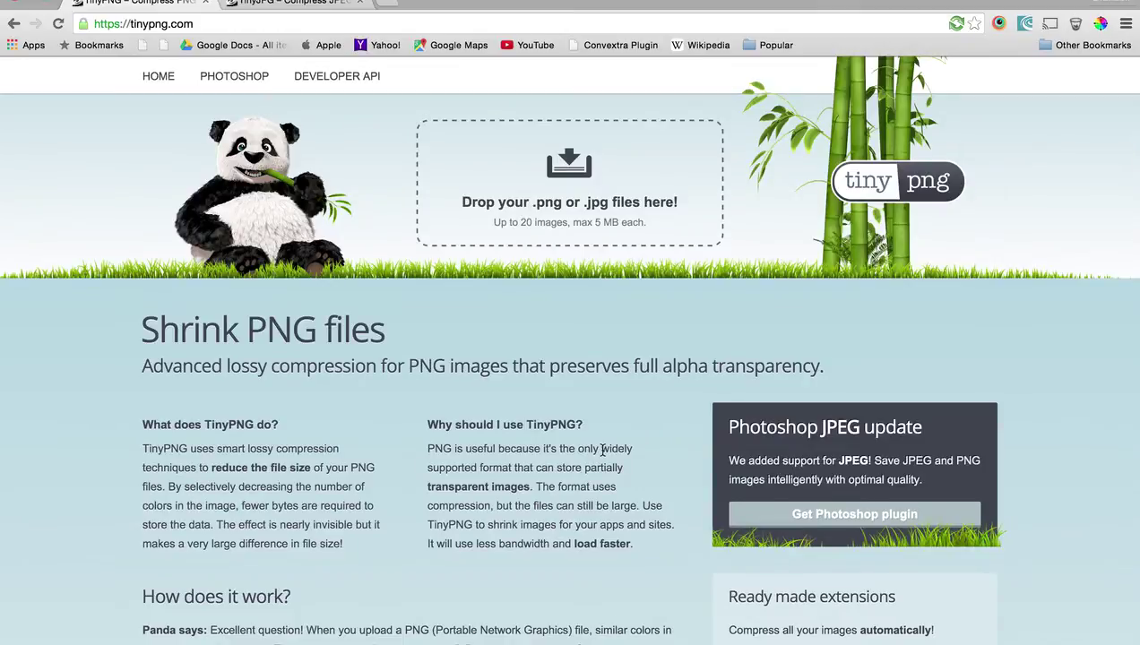
pyautogui.click(309, 4)
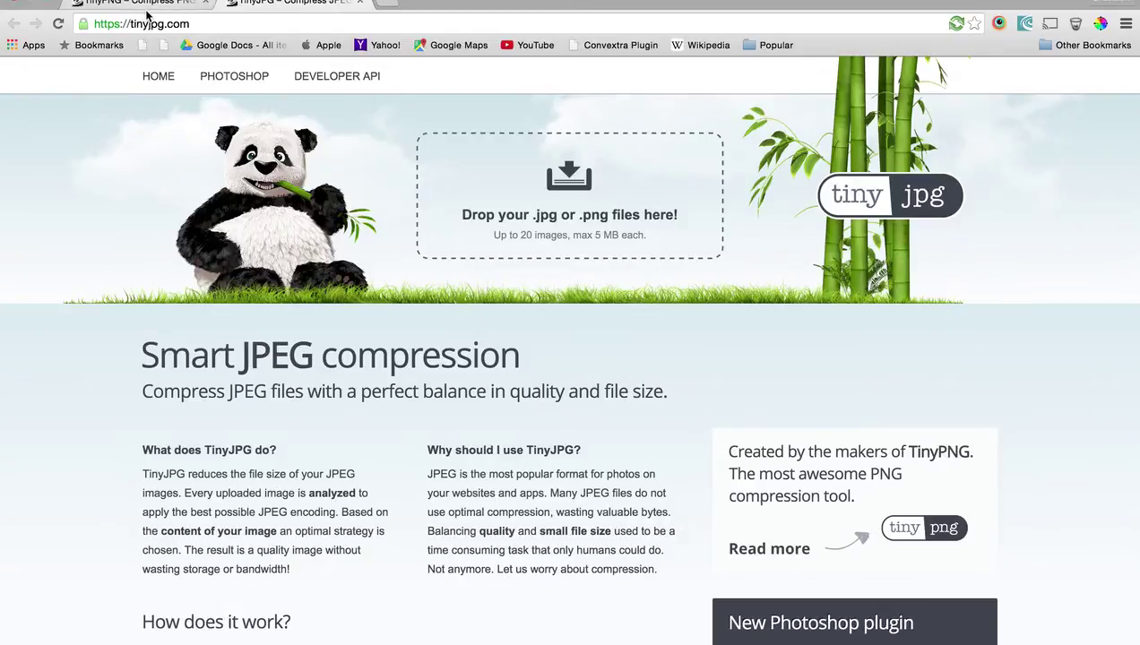
pyautogui.click(149, 9)
pyautogui.scroll(-5, 343, 334)
pyautogui.scroll(3, 344, 332)
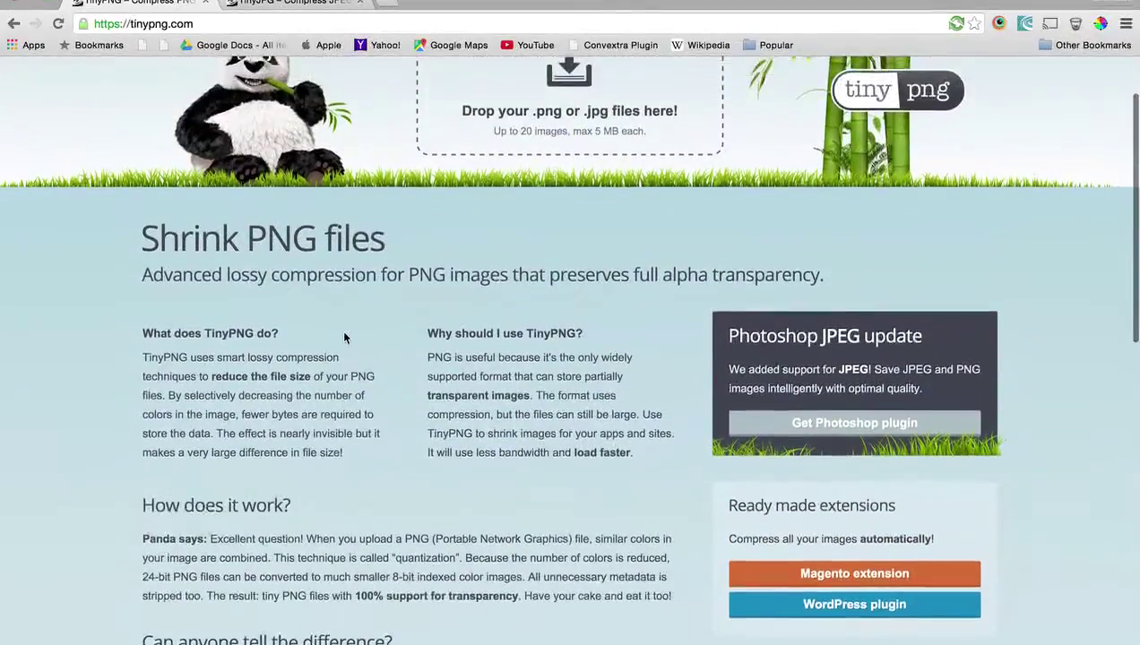
pyautogui.scroll(-1, 344, 337)
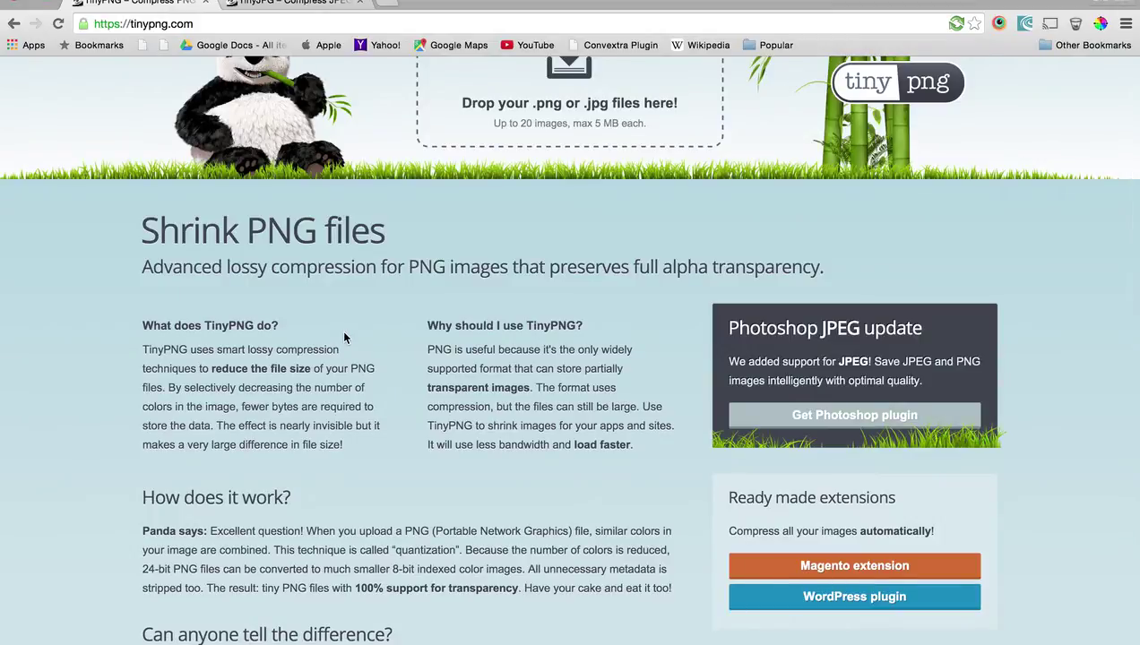
pyautogui.scroll(-4, 344, 337)
pyautogui.scroll(-2, 343, 338)
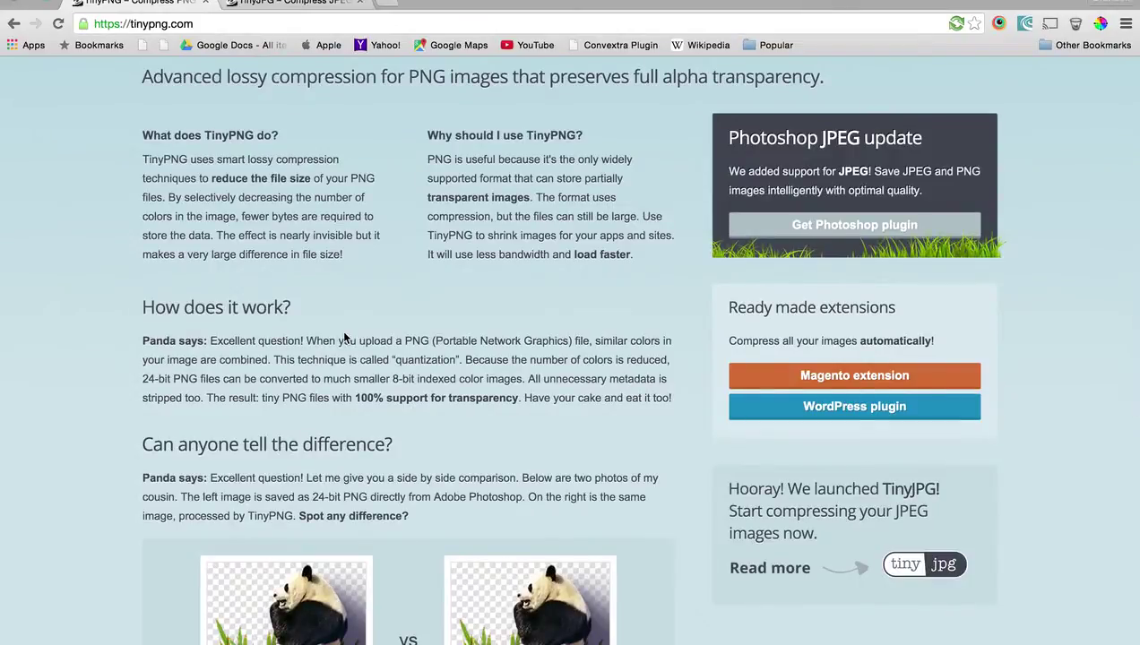
pyautogui.scroll(3, 343, 337)
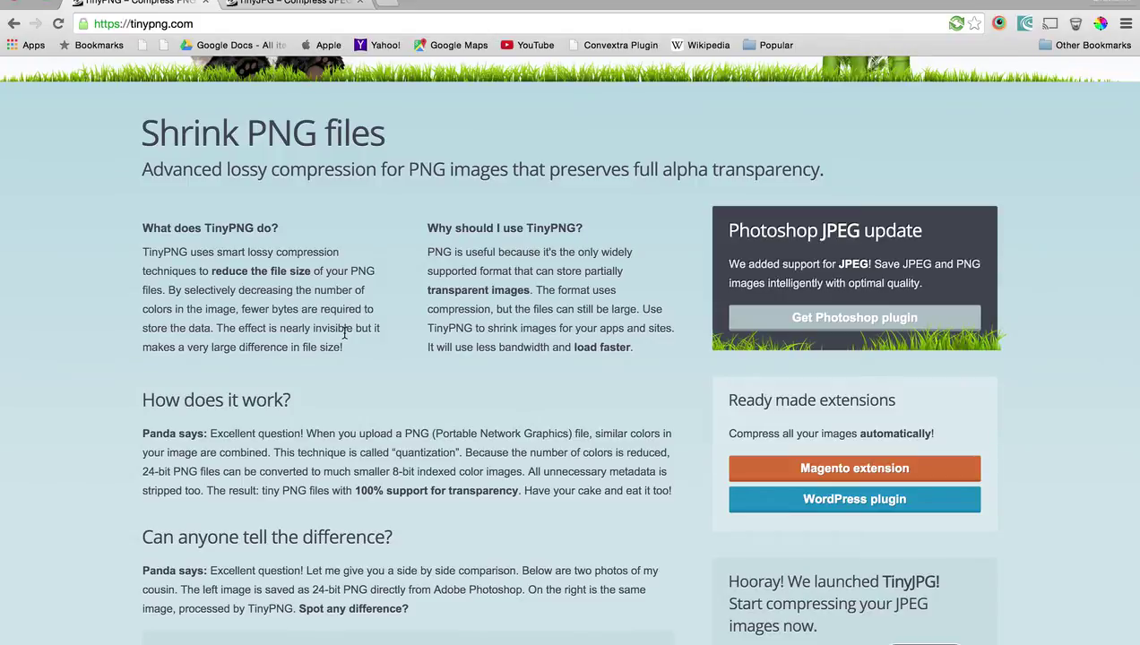
pyautogui.scroll(4, 345, 333)
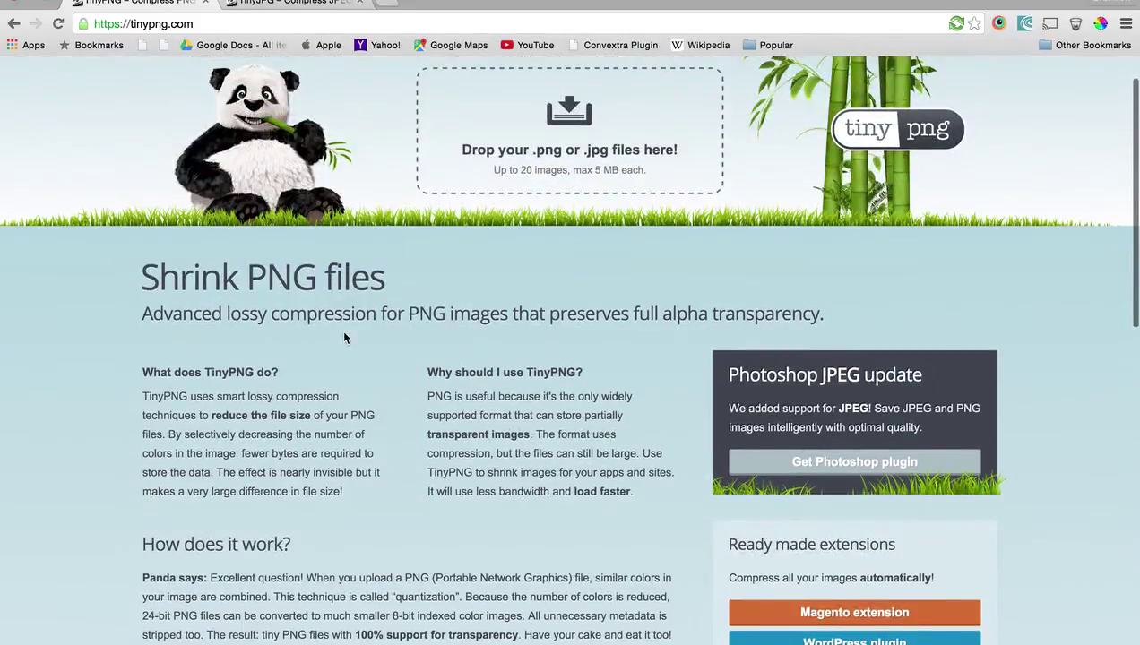
pyautogui.scroll(2, 344, 337)
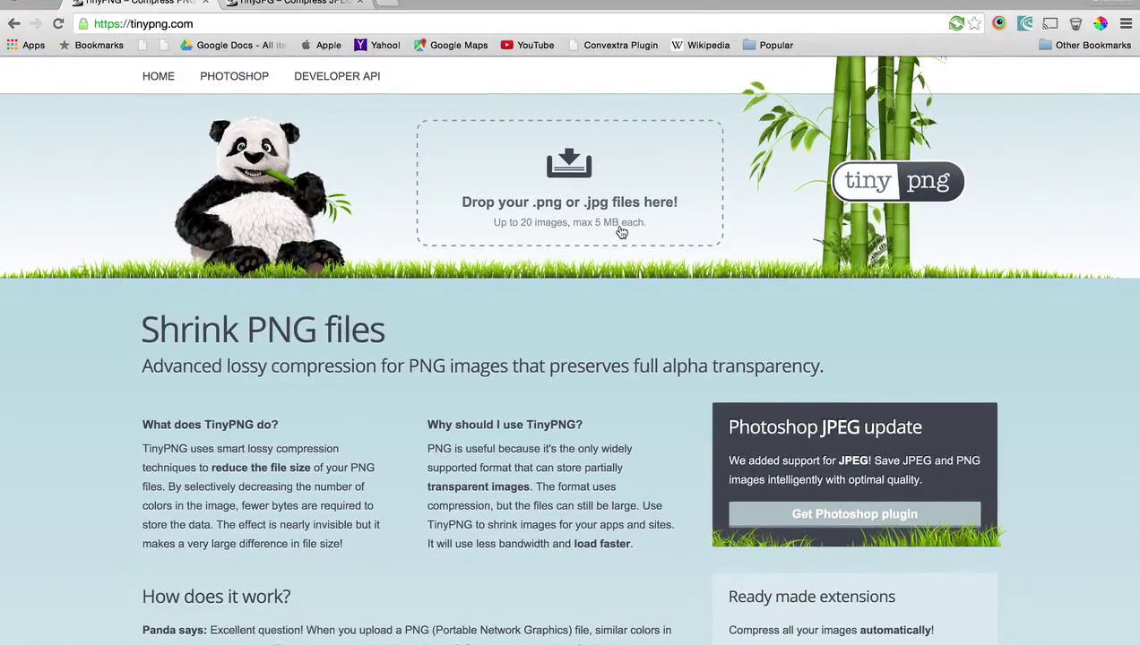
# Save the quality-100 JPEG to the Desktop as new-zealand-lake-tekapo_277.jpg, replacing the old file
pyautogui.hotkey('ctrl', 'Left')
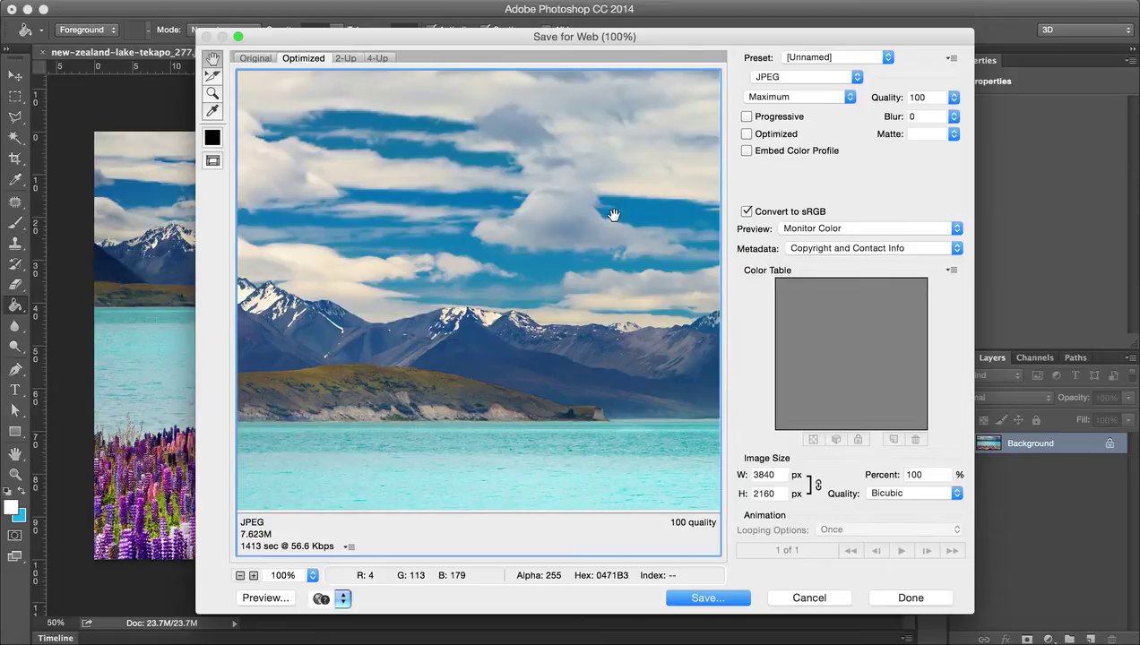
pyautogui.press('Return')
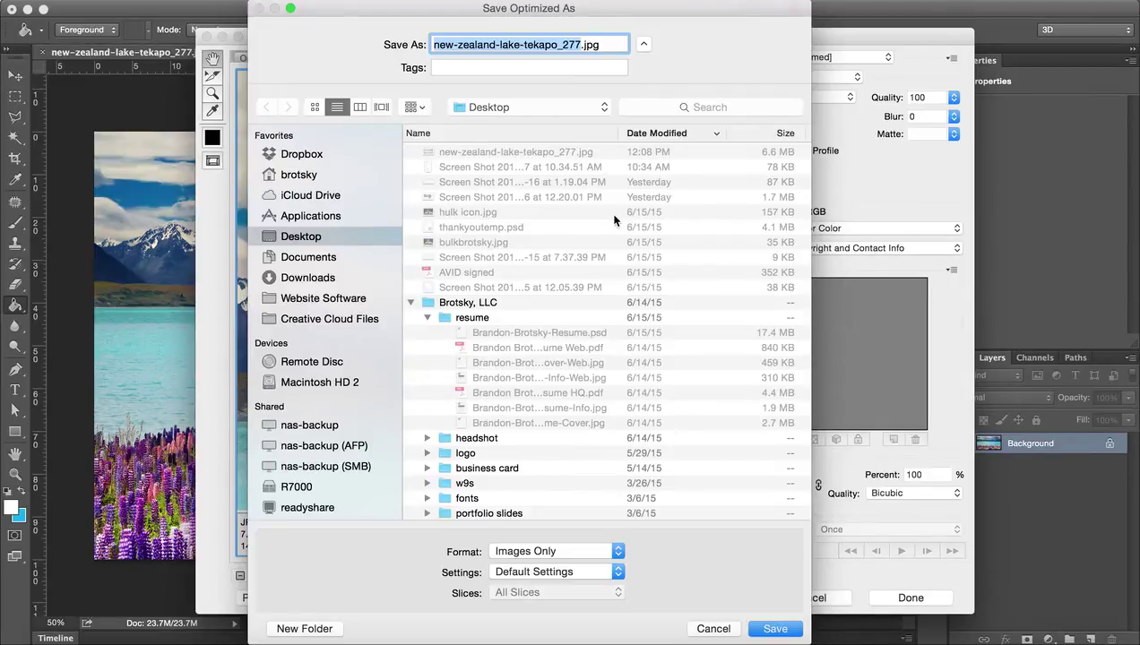
pyautogui.press('Return')
pyautogui.press('Return')
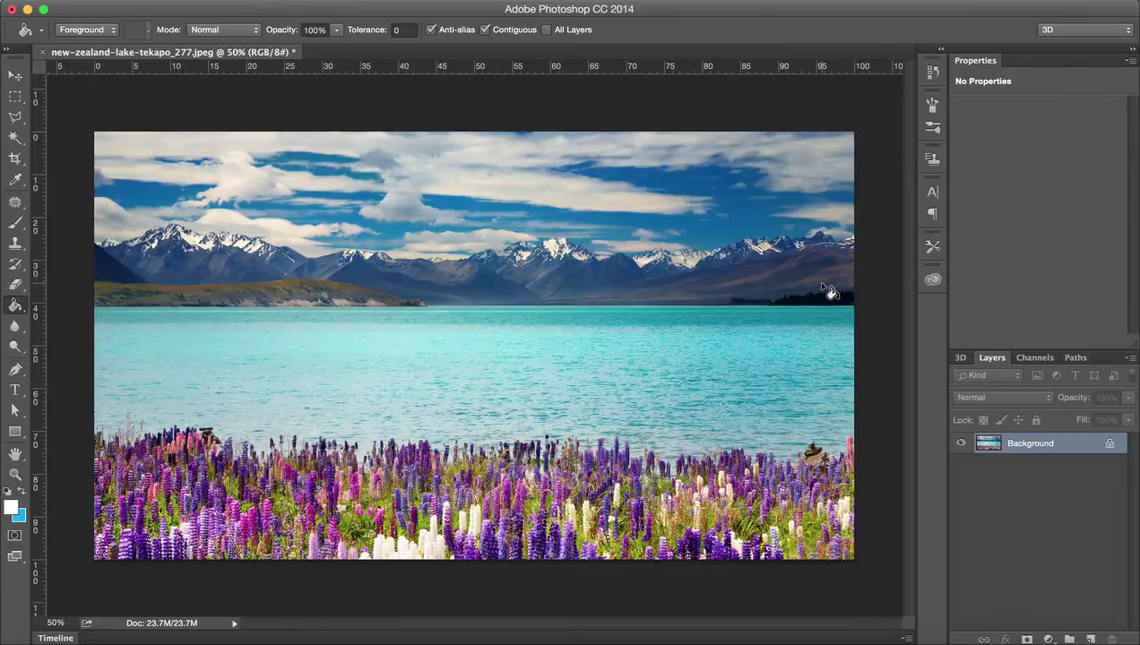
# Save a PNG-24 version from Save for Web, then close the dialog
pyautogui.press('super+alt+shift+s')
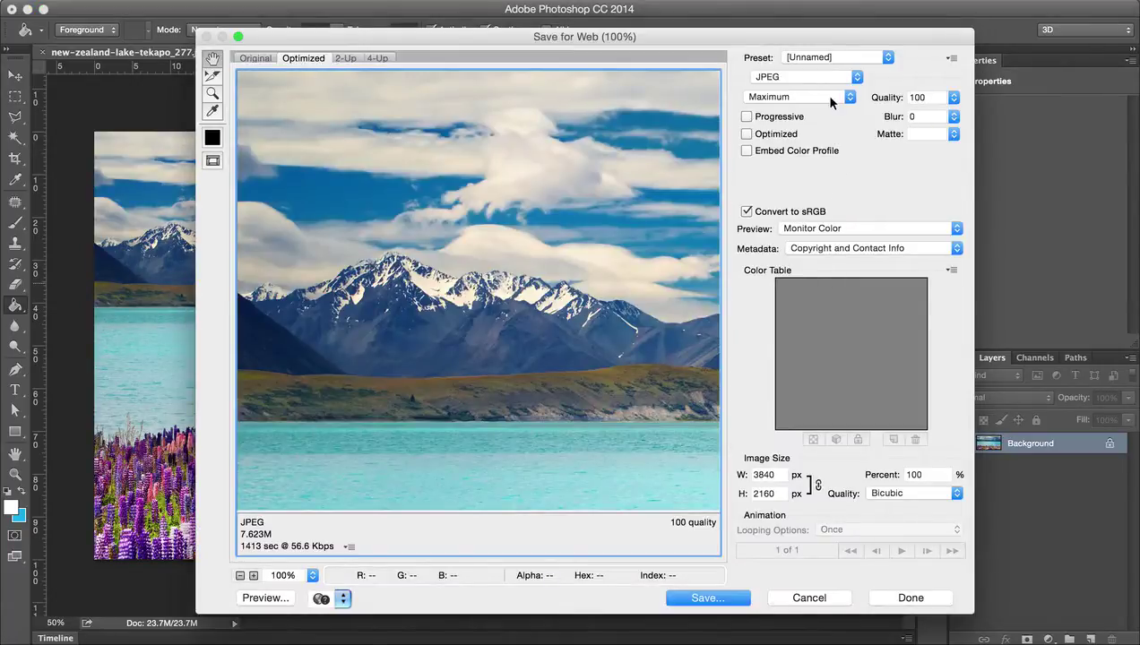
pyautogui.click(820, 77)
pyautogui.click(827, 102)
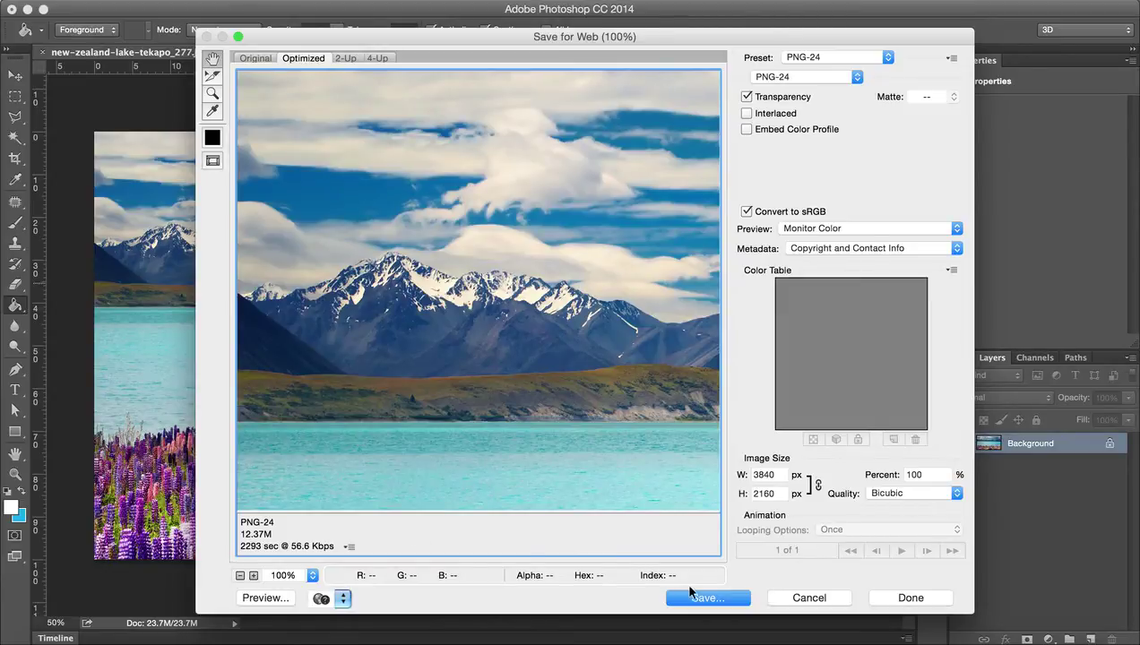
pyautogui.click(702, 598)
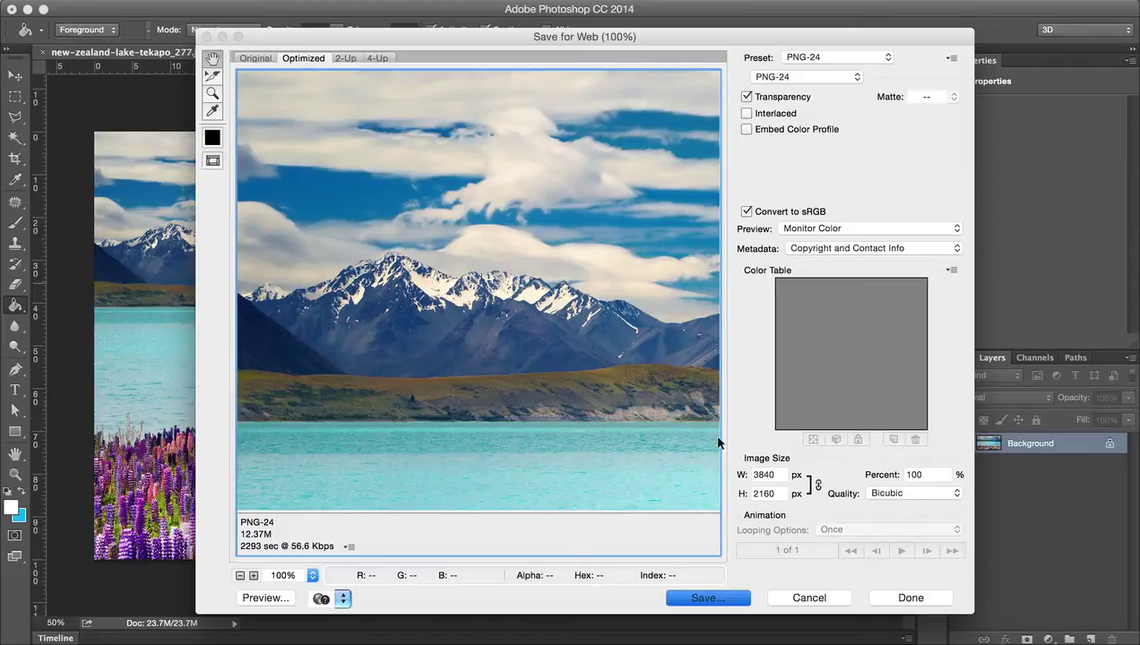
pyautogui.press('Escape')
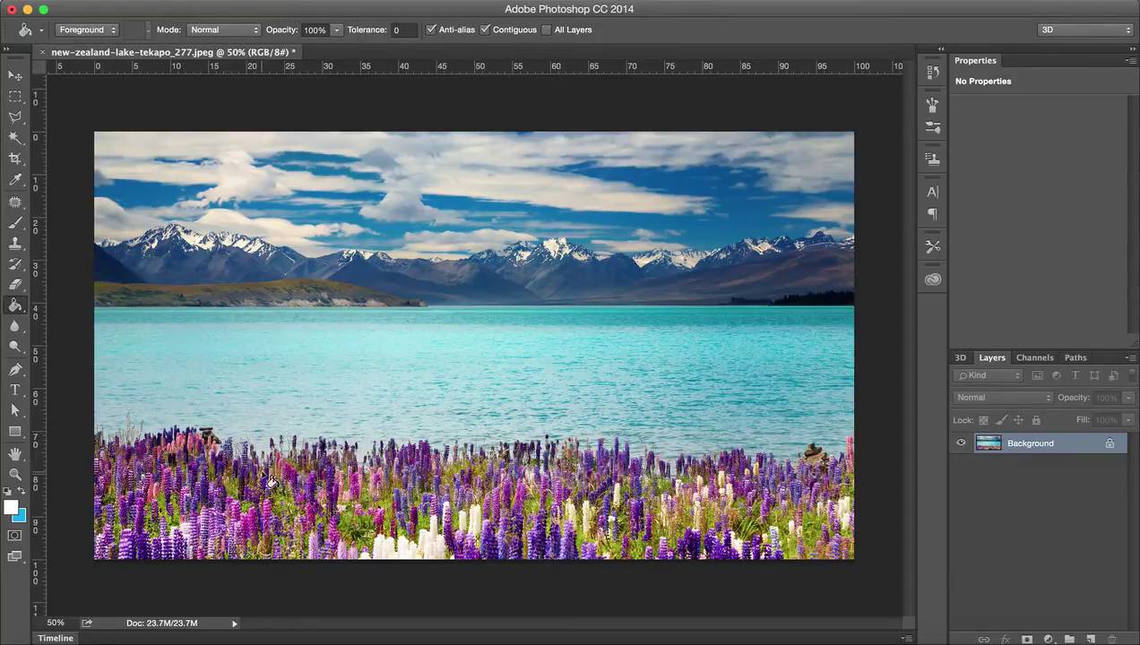
# Quick Look new-zealand-lake-tekapo_277.png on the Desktop, then step to the JPEG version
pyautogui.hotkey('ctrl', 'Right')
pyautogui.hotkey('ctrl', 'Left')
pyautogui.press('super+Tab')
pyautogui.click(388, 160)
pyautogui.press('space')
pyautogui.press('Down')
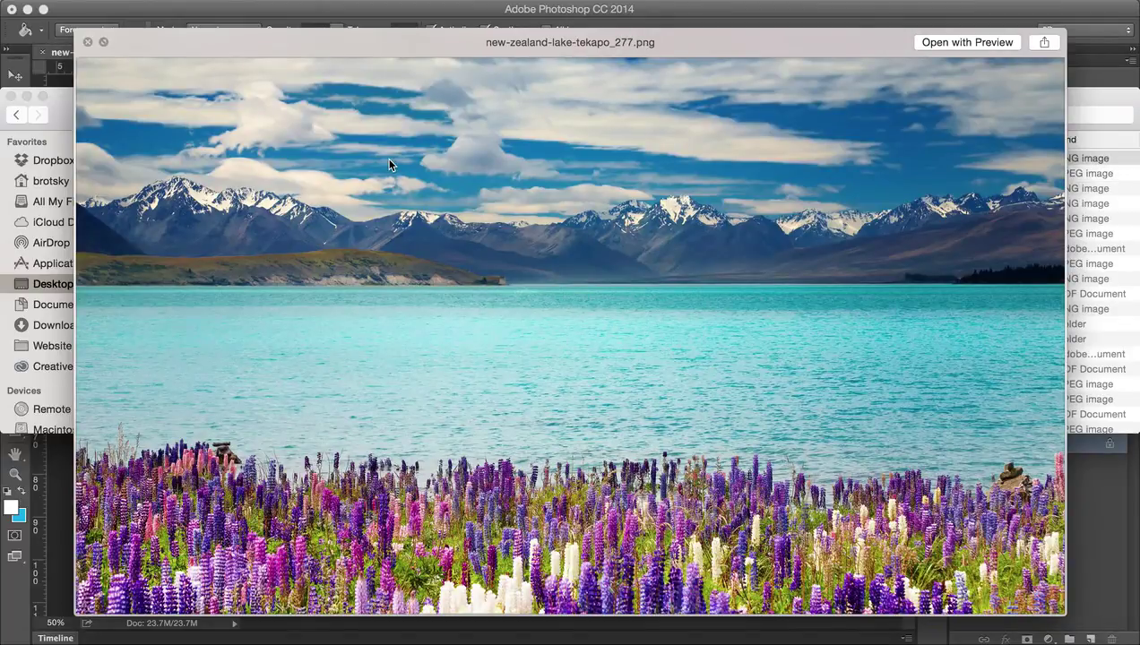
# Drop the 13 MB PNG onto TinyPNG, which rejects it for exceeding 5 MB, then return to Photoshop
pyautogui.press('space')
pyautogui.hotkey('ctrl', 'Right')
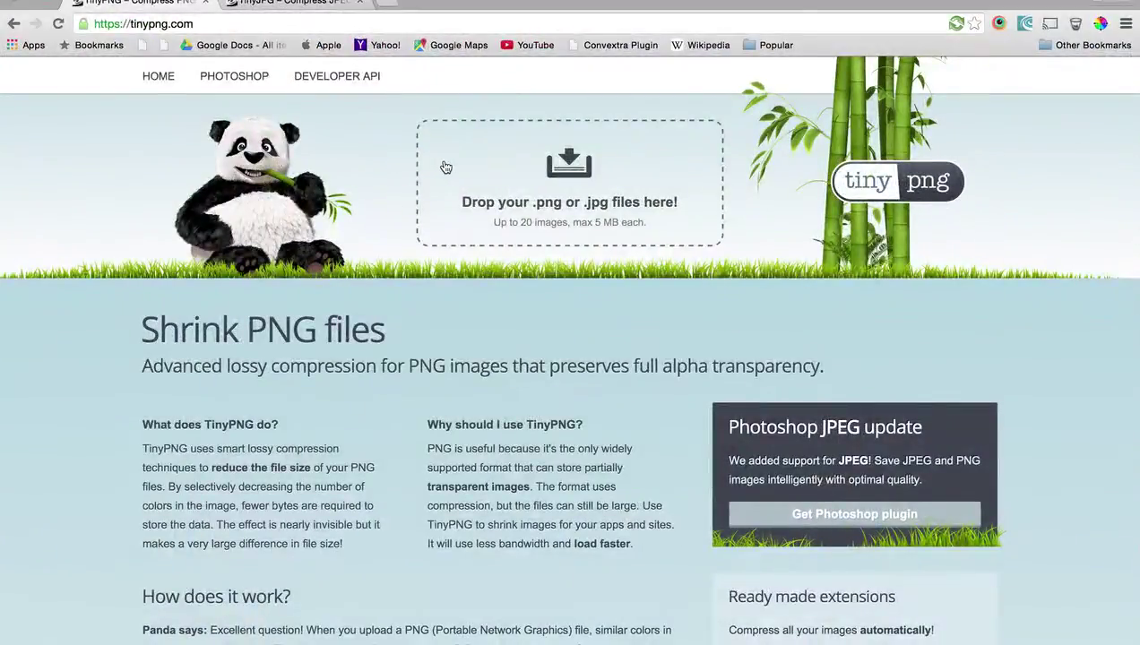
pyautogui.hotkey('ctrl', 'Left')
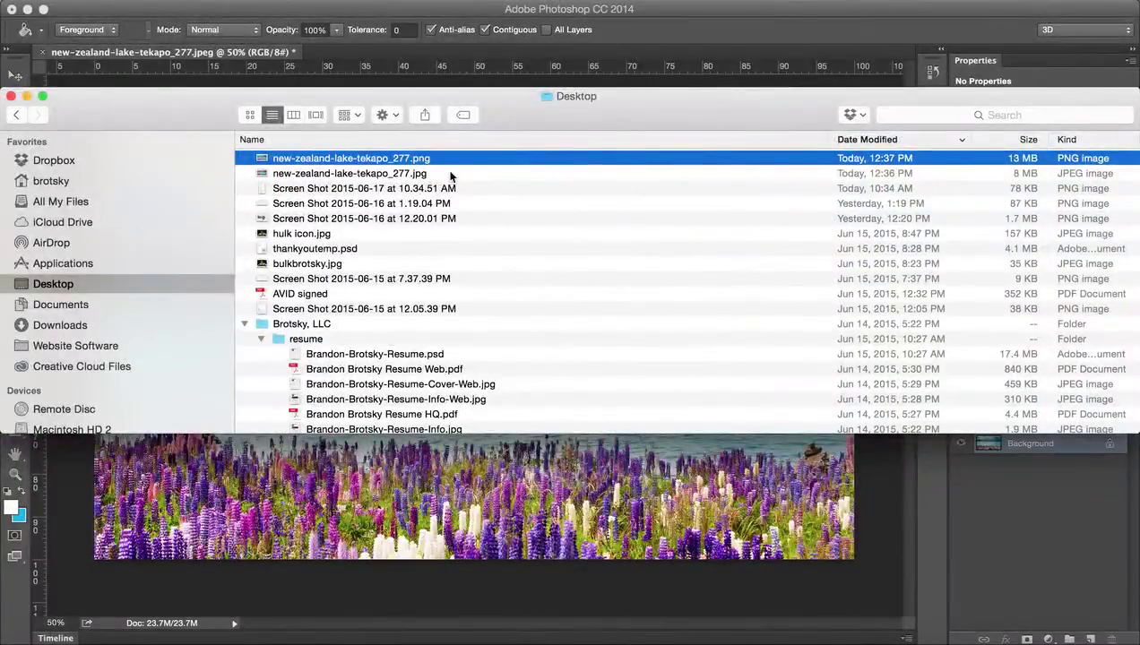
pyautogui.moveTo(410, 157); pyautogui.dragTo(649, 192)
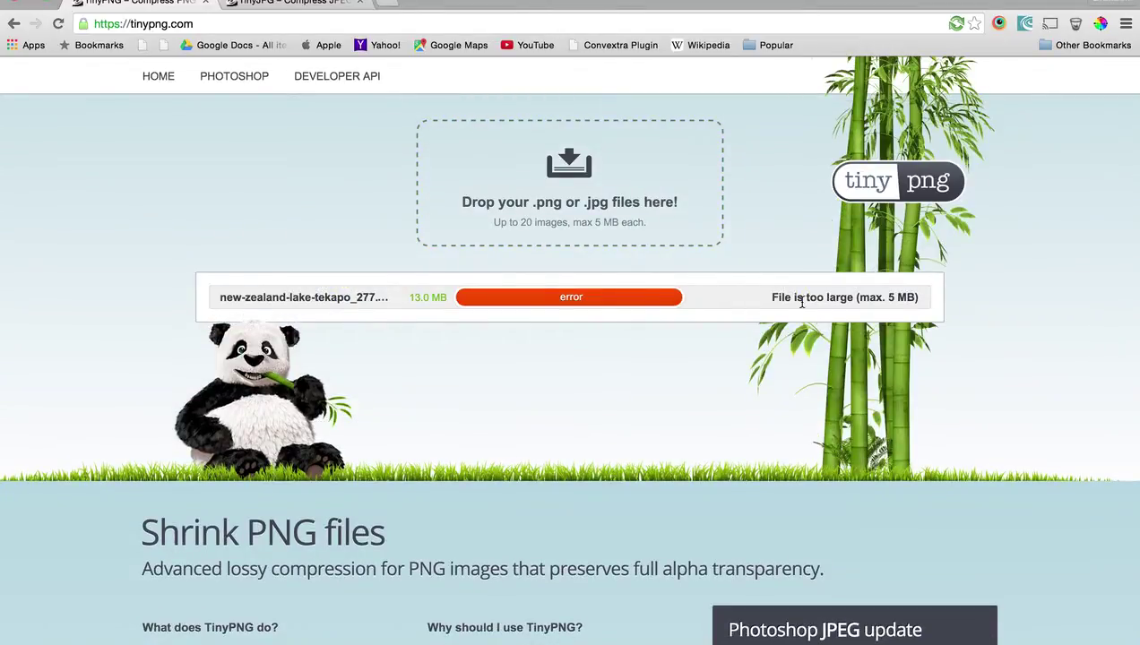
pyautogui.hotkey('ctrl', 'Left')
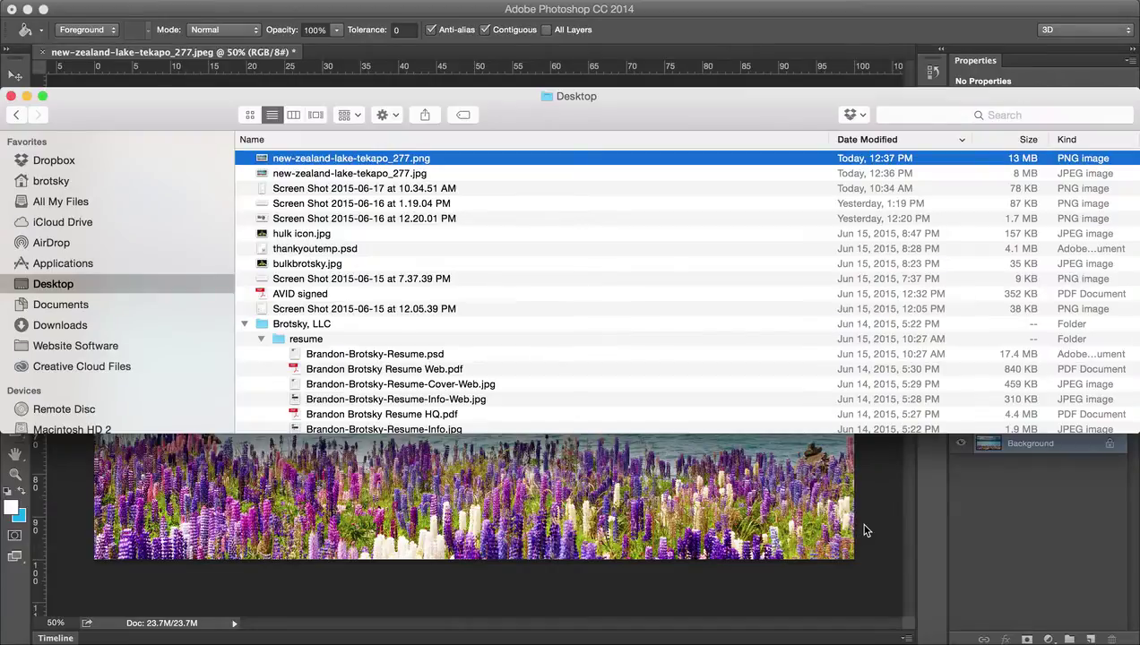
pyautogui.click(873, 536)
# Export a PNG-24 copy at 1000 px wide (1000×563), replacing the Desktop PNG
pyautogui.press('super+alt+shift+s')
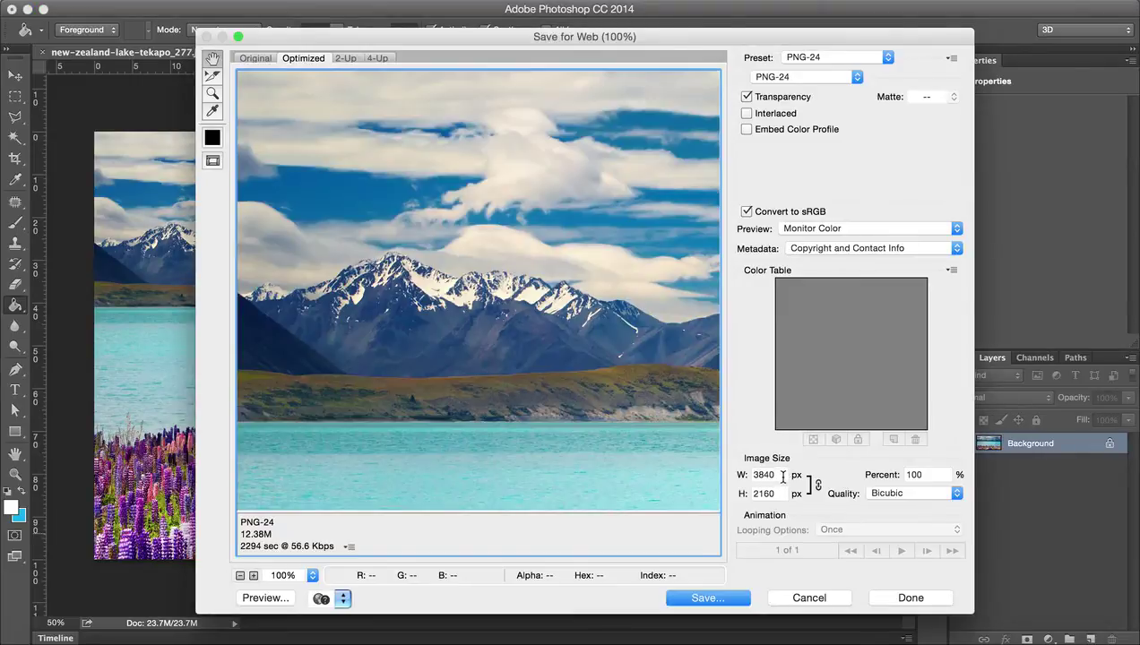
pyautogui.doubleClick(778, 476)
pyautogui.write('1000')
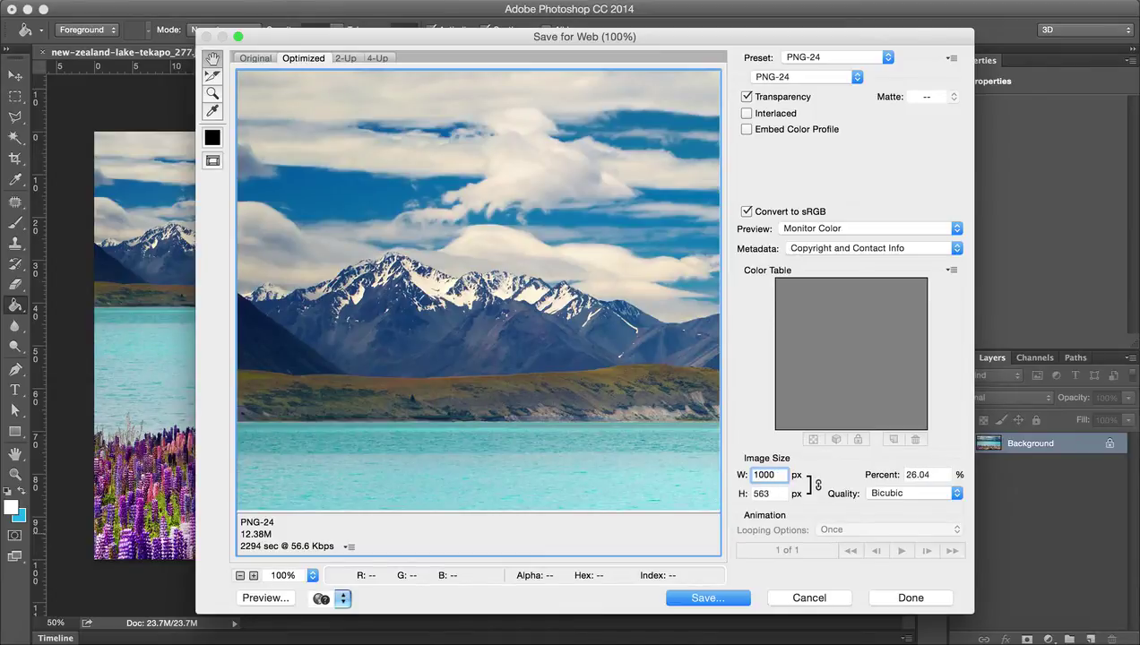
pyautogui.click(753, 519)
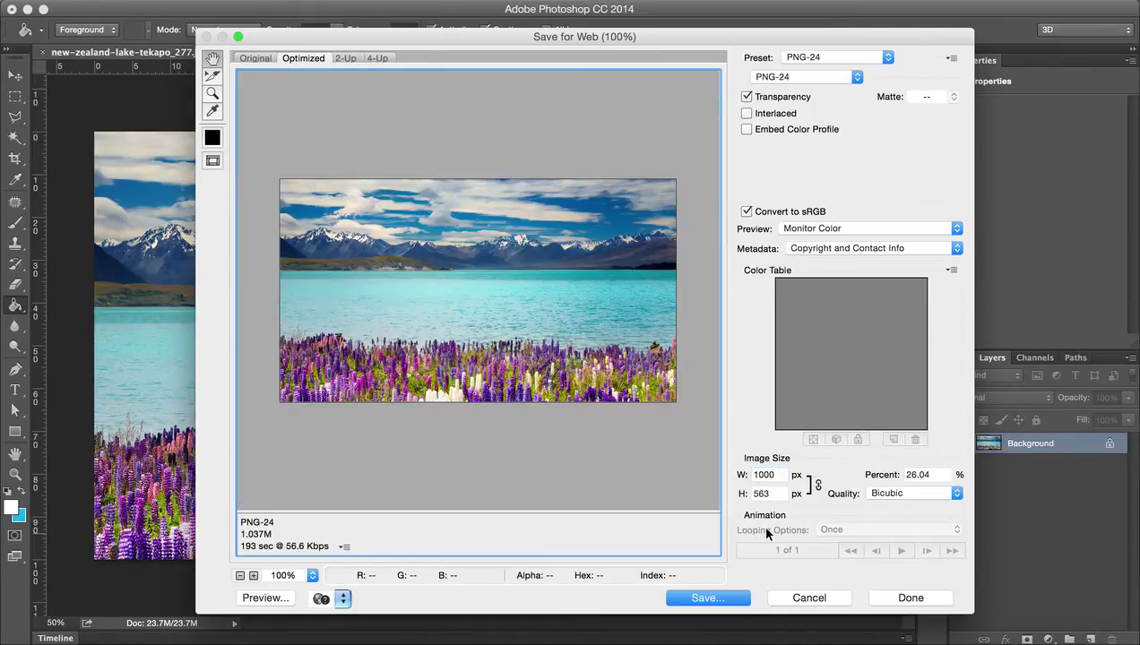
pyautogui.press('Return')
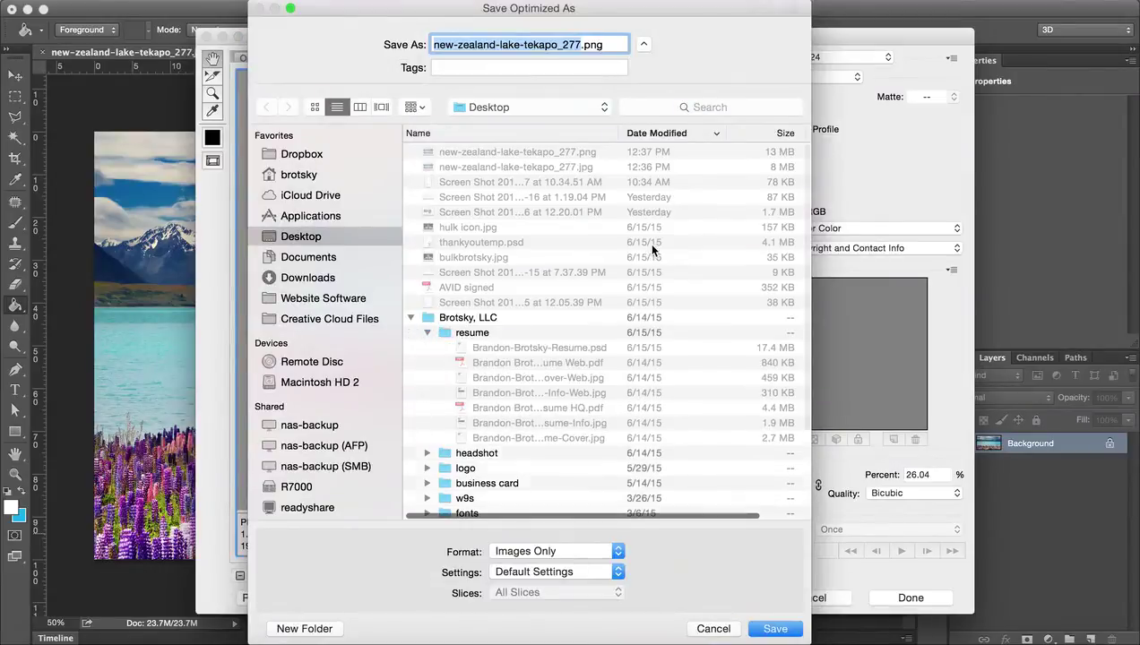
pyautogui.press('Return')
pyautogui.press('Return')
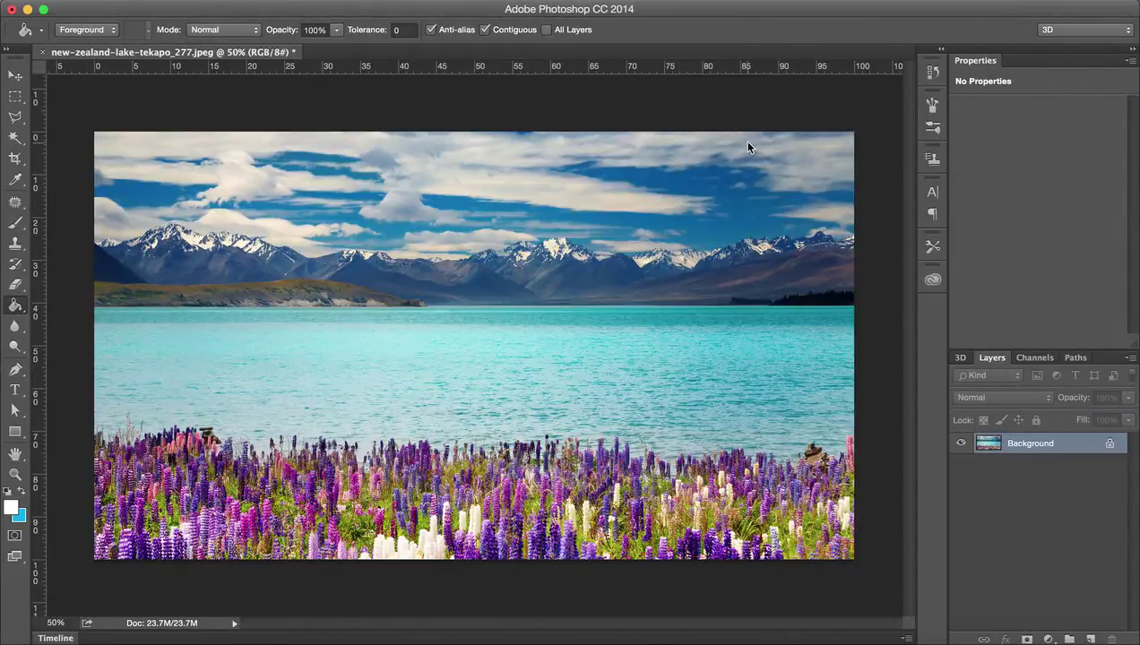
# Export a 1000×563 px quality-100 JPEG over new-zealand-lake-tekapo_277.jpg
pyautogui.press('super+alt+shift+s')
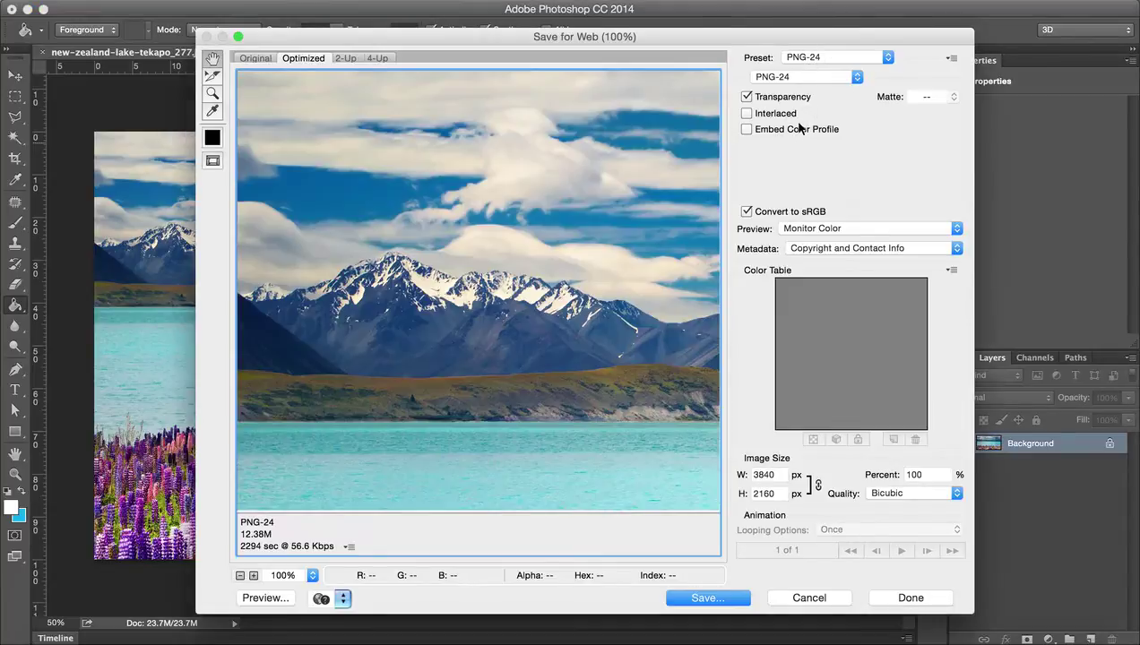
pyautogui.click(807, 76)
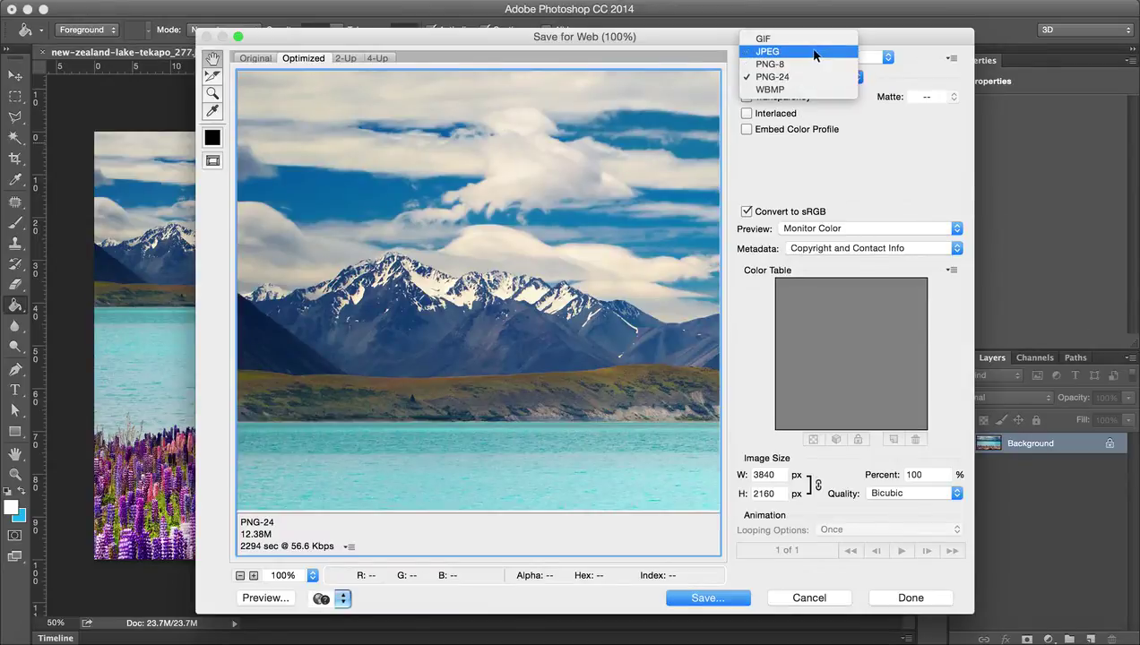
pyautogui.click(811, 51)
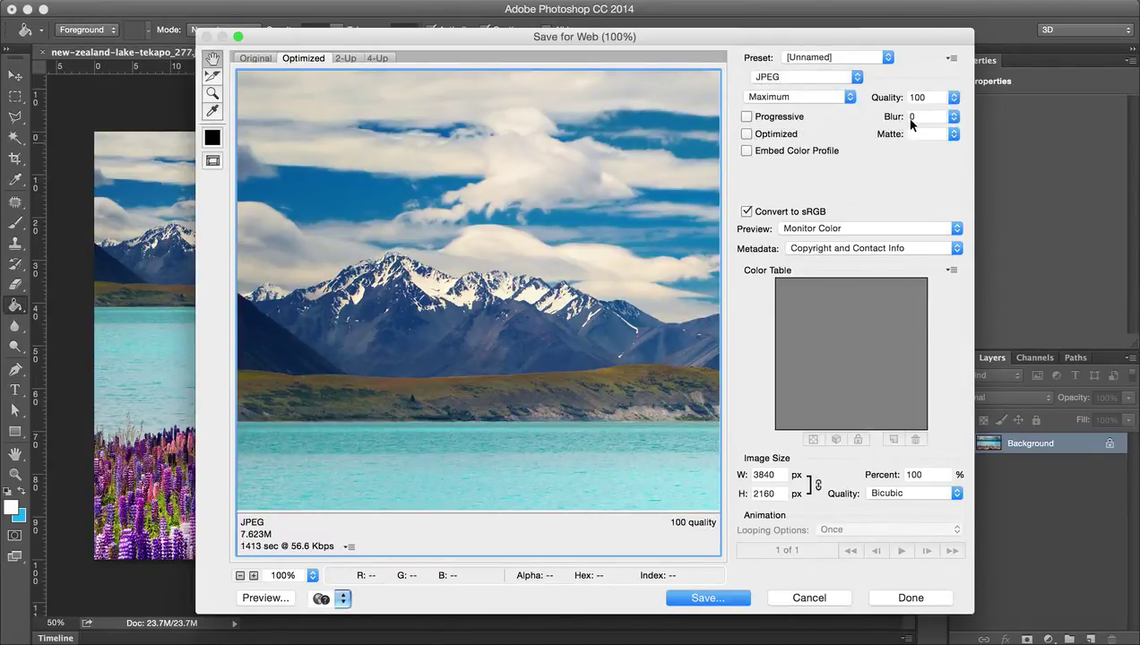
pyautogui.doubleClick(765, 475)
pyautogui.press('BackSpace')
pyautogui.write('1000')
pyautogui.press('Return')
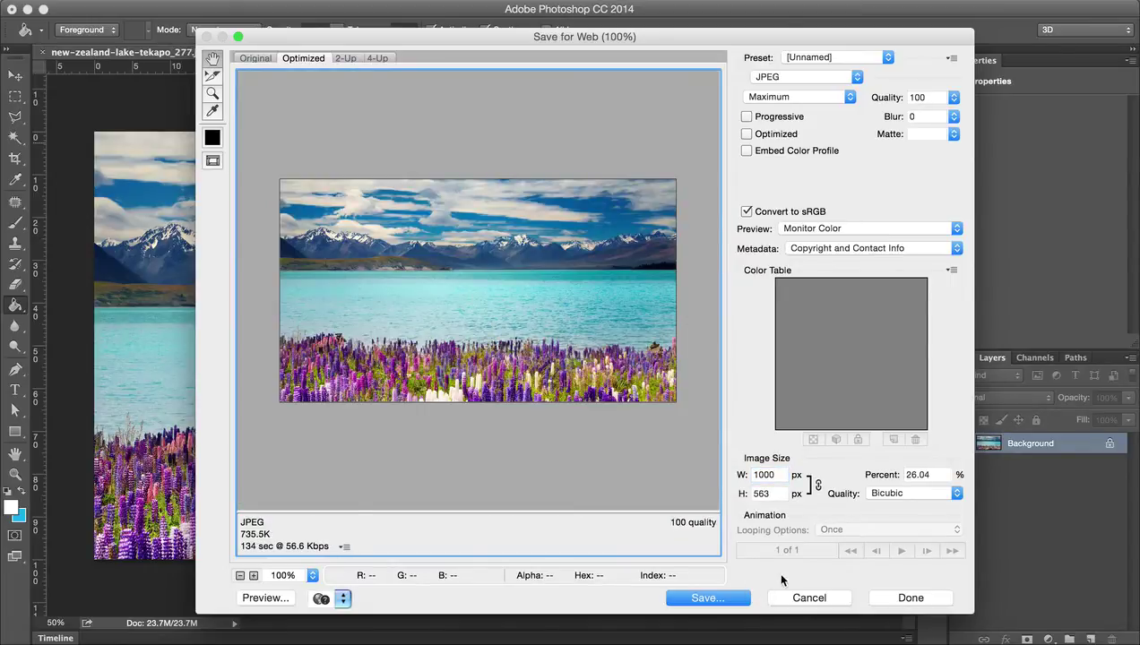
pyautogui.press('Return')
pyautogui.press('Return')
pyautogui.press('Return')
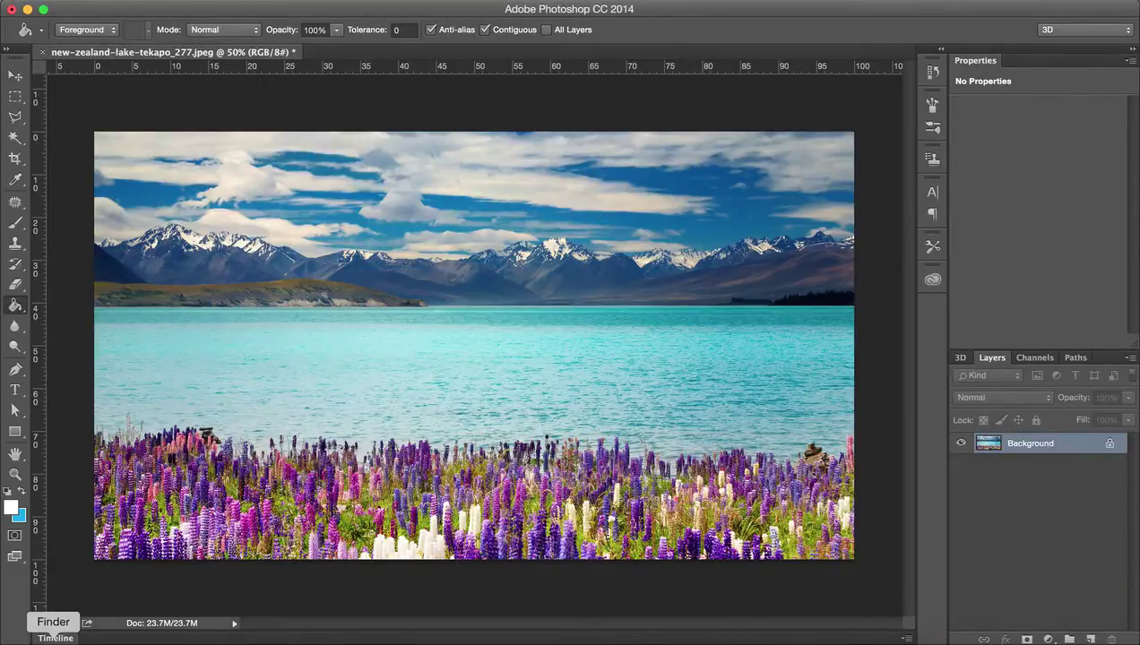
# Drop the 1.1 MB resized PNG onto TinyPNG and download the 273.0 KB result
pyautogui.click(52, 638)
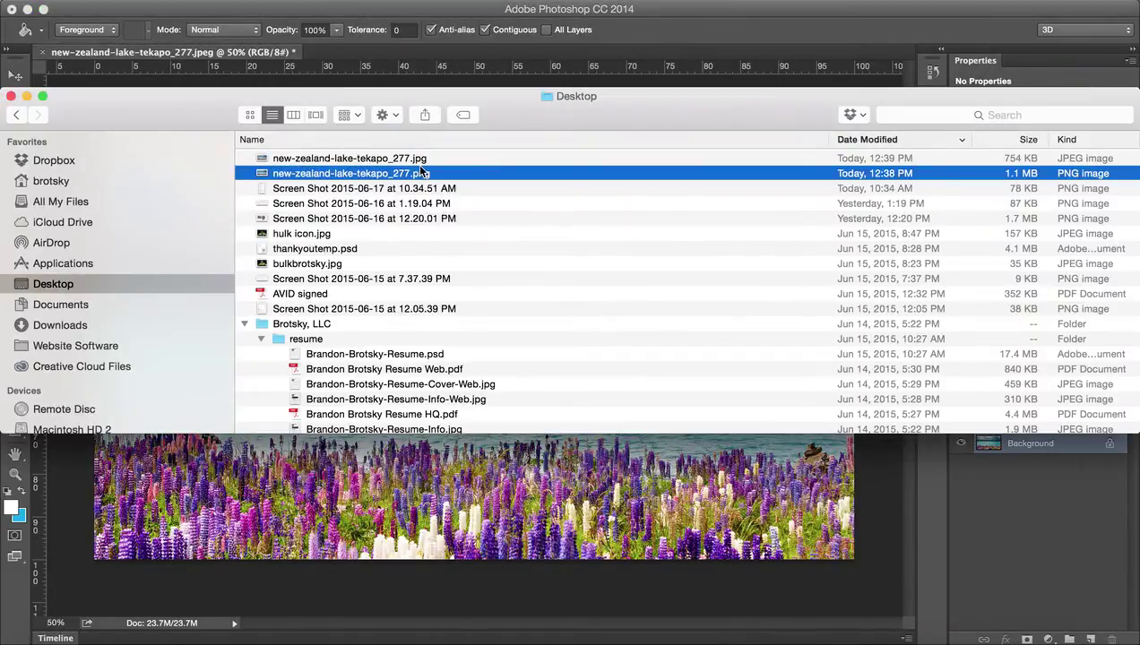
pyautogui.moveTo(421, 177); pyautogui.dragTo(645, 202)
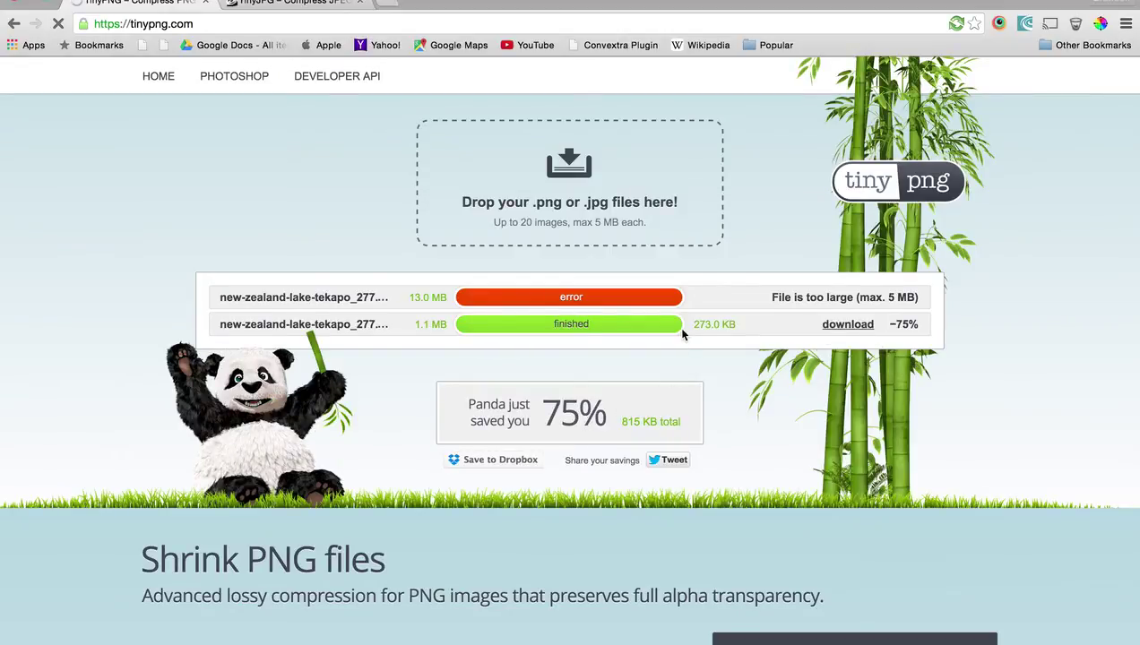
pyautogui.click(848, 327)
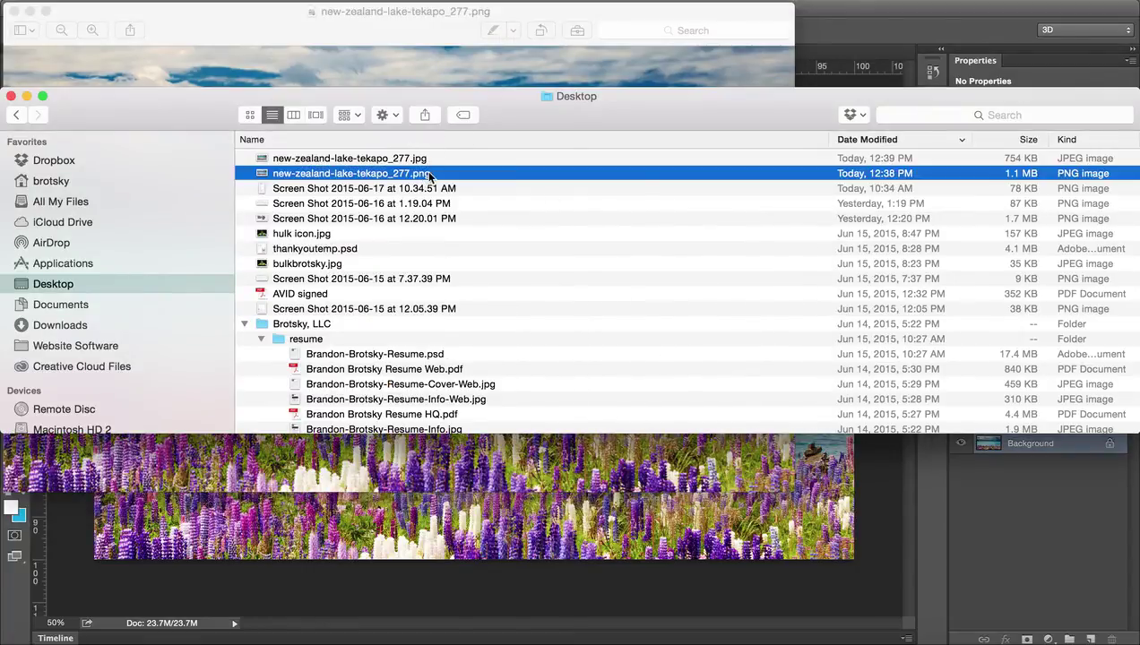
# Open the lake PNG in Preview beside the other copy to compare, then close both windows
pyautogui.doubleClick(443, 173)
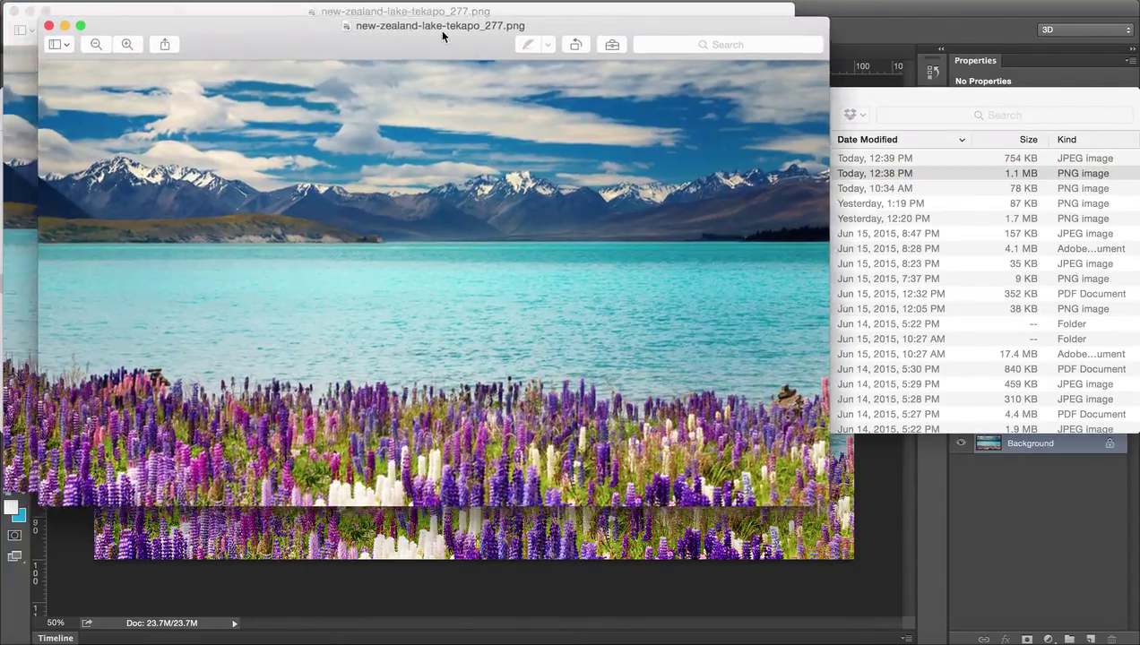
pyautogui.moveTo(442, 34); pyautogui.dragTo(509, 165)
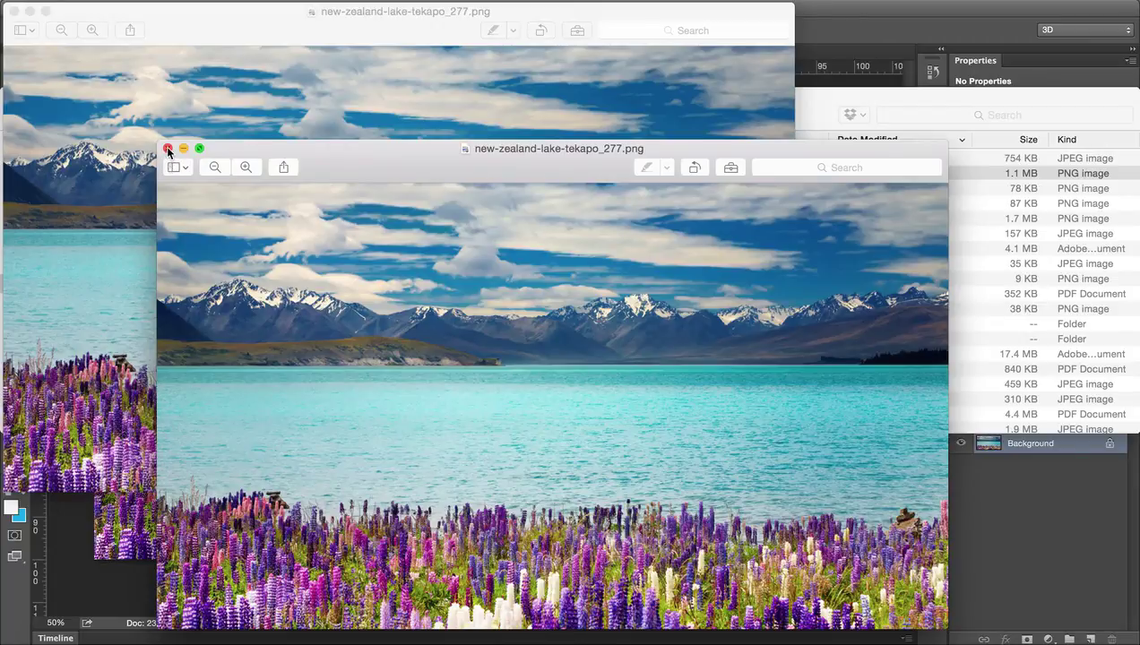
pyautogui.click(168, 149)
pyautogui.click(15, 13)
# Drop the 754 KB resized lake JPG from Finder onto TinyJPG, shrinking it to 271.7 KB
pyautogui.click(458, 172)
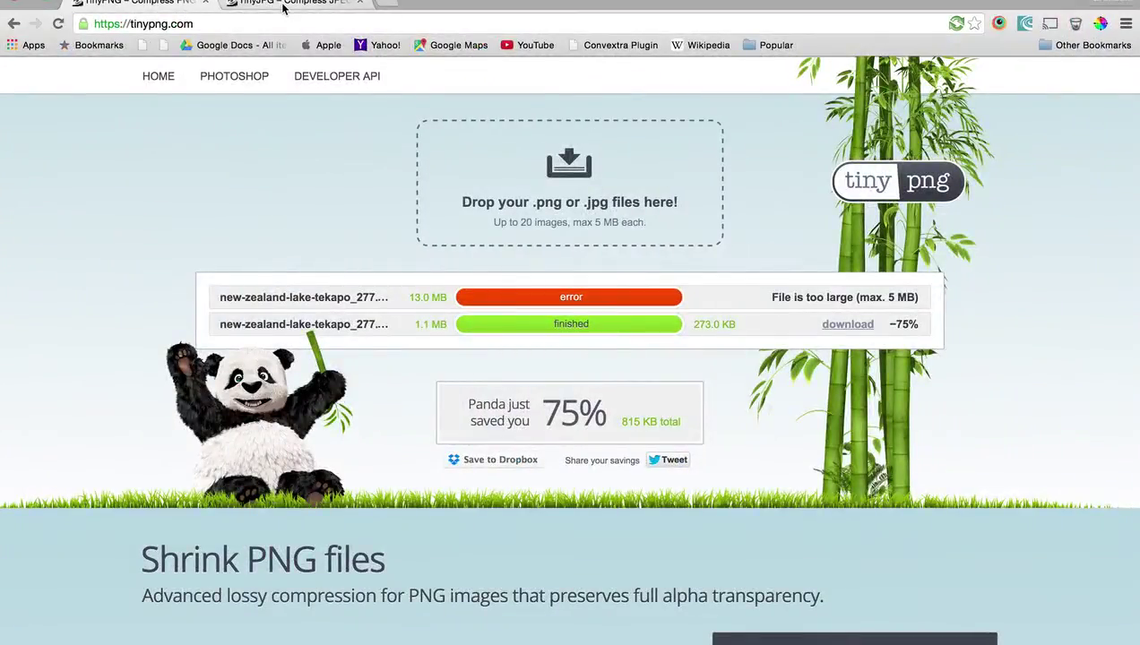
pyautogui.click(292, 6)
pyautogui.hotkey('ctrl', 'Left')
pyautogui.click(390, 160)
pyautogui.moveTo(390, 163); pyautogui.dragTo(1138, 88)
pyautogui.moveTo(1010, 89); pyautogui.dragTo(675, 186)
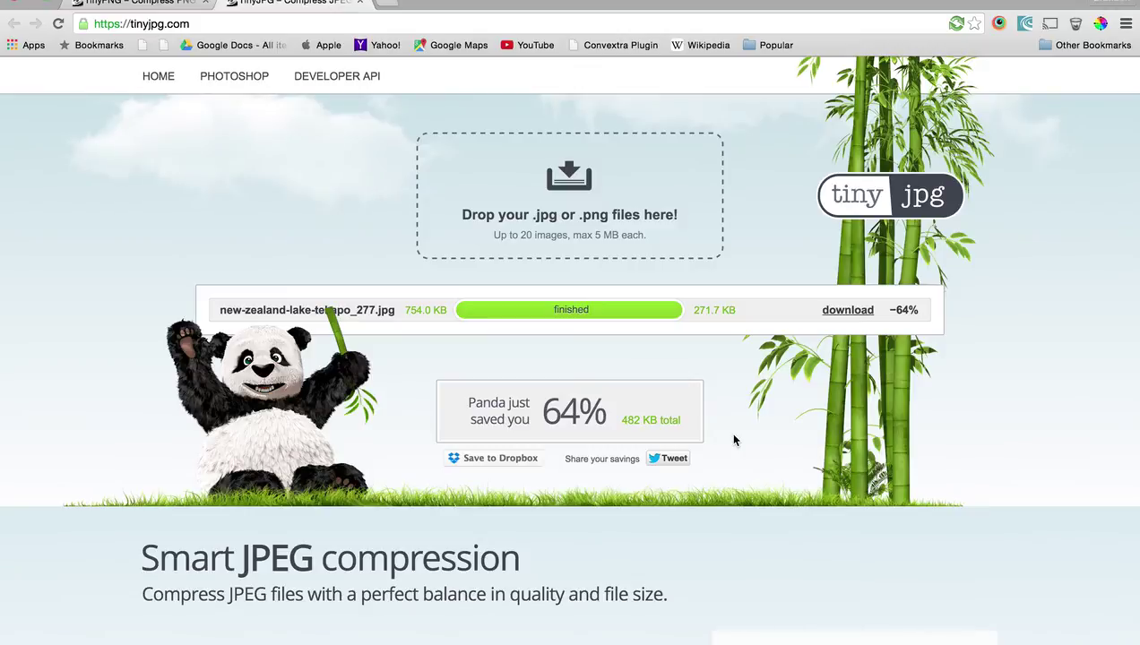
# Return to the Photoshop desktop and bring the Lake Tekapo photo in front of Finder
pyautogui.hotkey('ctrl', 'Left')
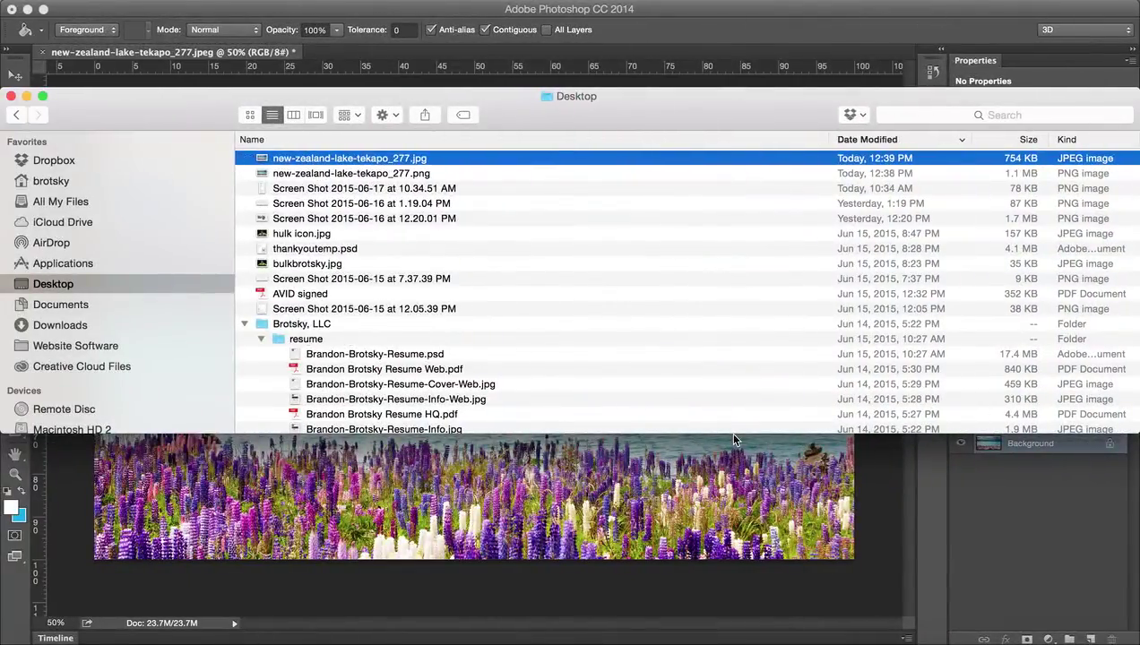
pyautogui.click(766, 538)
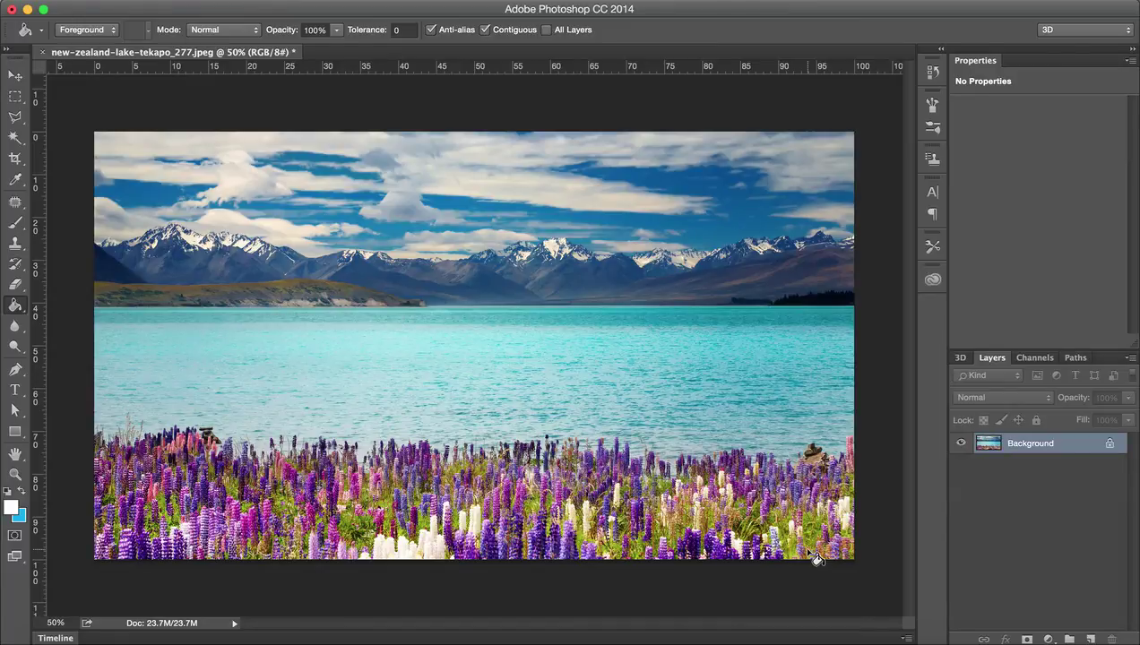